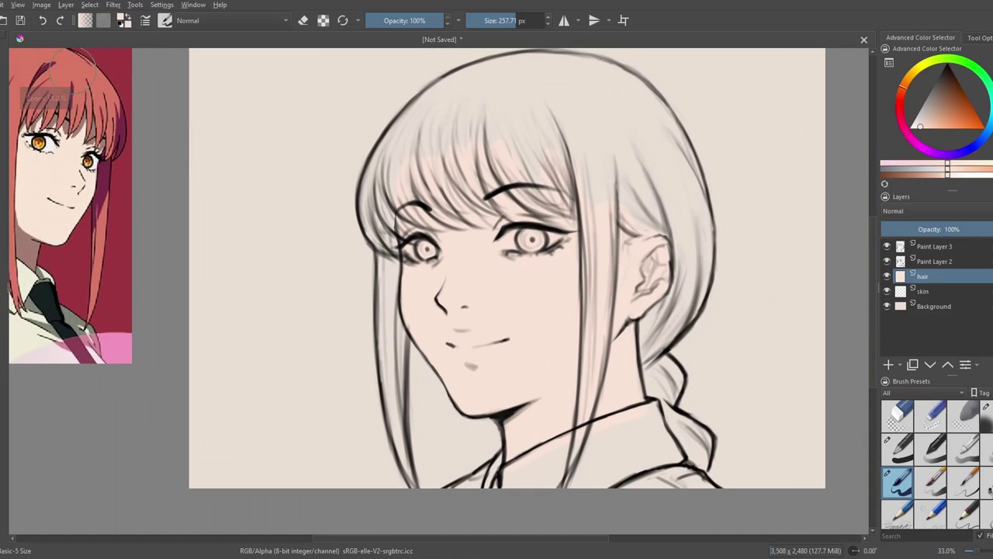
Step: Sample the red hair colour from the reference and name the empty layer above the skin layer "hair"
{"action": "left_click", "coordinate": [94, 101], "text": "ctrl"}
{"action": "left_click_drag", "start_coordinate": [933, 113], "coordinate": [958, 121]}
{"action": "left_click_drag", "start_coordinate": [931, 282], "coordinate": [894, 293]}
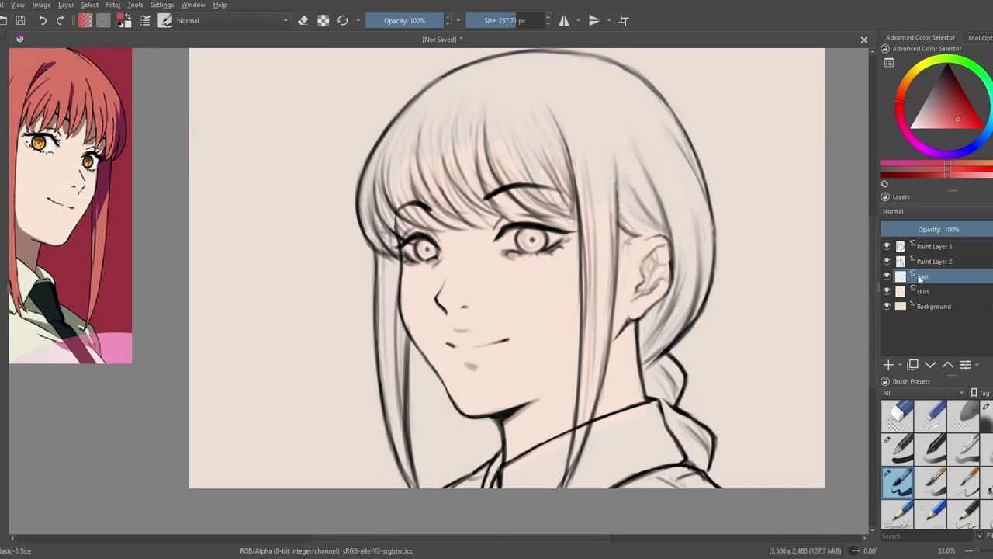
{"action": "type", "text": "hair"}
Step: Paint the bangs red across the forehead with the Bristles-3 Large Smooth brush at about 139 px
{"action": "scroll", "coordinate": [936, 463], "scroll_direction": "down", "scroll_amount": 3}
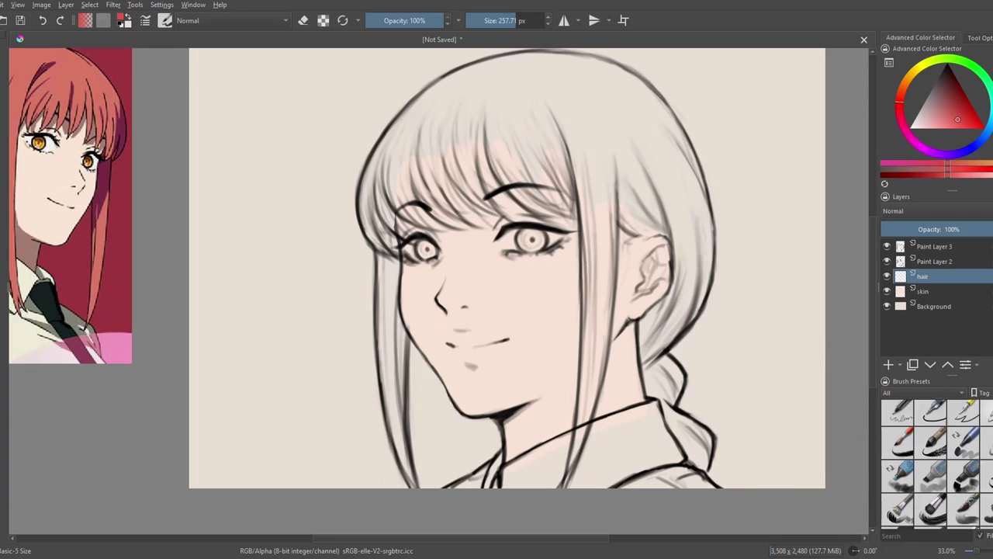
{"action": "left_click", "coordinate": [931, 472]}
{"action": "mouse_move", "coordinate": [435, 105]}
{"action": "left_mouse_down"}
{"action": "mouse_move", "coordinate": [444, 161]}
{"action": "mouse_move", "coordinate": [441, 99]}
{"action": "mouse_move", "coordinate": [417, 218]}
{"action": "mouse_move", "coordinate": [410, 141]}
{"action": "mouse_move", "coordinate": [422, 112]}
{"action": "mouse_move", "coordinate": [379, 241]}
{"action": "mouse_move", "coordinate": [384, 142]}
{"action": "mouse_move", "coordinate": [474, 215]}
{"action": "mouse_move", "coordinate": [448, 117]}
{"action": "mouse_move", "coordinate": [483, 190]}
{"action": "mouse_move", "coordinate": [449, 145]}
{"action": "mouse_move", "coordinate": [493, 229]}
{"action": "left_mouse_up"}
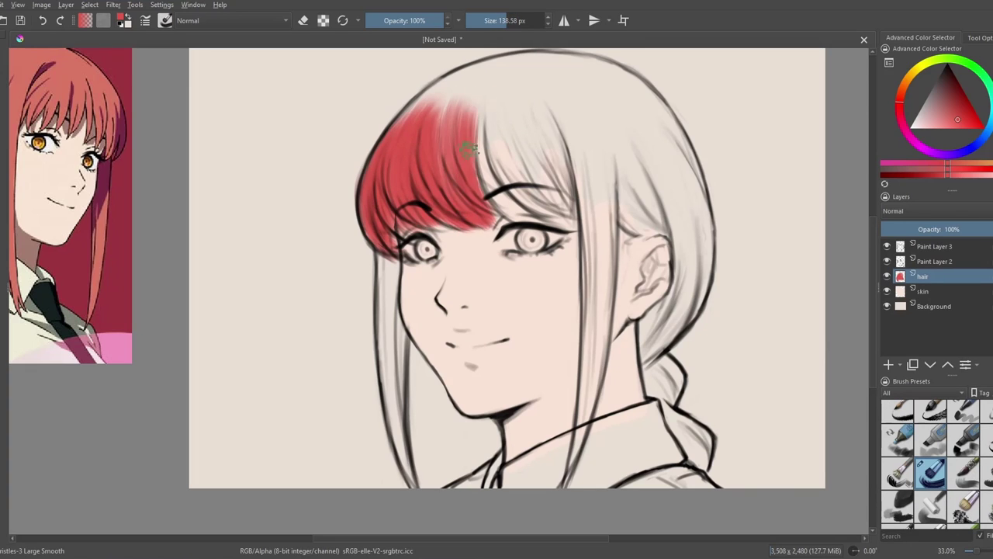
{"action": "mouse_move", "coordinate": [475, 110]}
{"action": "left_mouse_down"}
{"action": "mouse_move", "coordinate": [499, 98]}
{"action": "mouse_move", "coordinate": [547, 222]}
{"action": "left_mouse_up"}
{"action": "left_click_drag", "start_coordinate": [535, 89], "coordinate": [587, 235]}
Step: Paint the upper part of the long lock beside the ear and the hair above the ear red
{"action": "left_click_drag", "start_coordinate": [578, 117], "coordinate": [598, 334]}
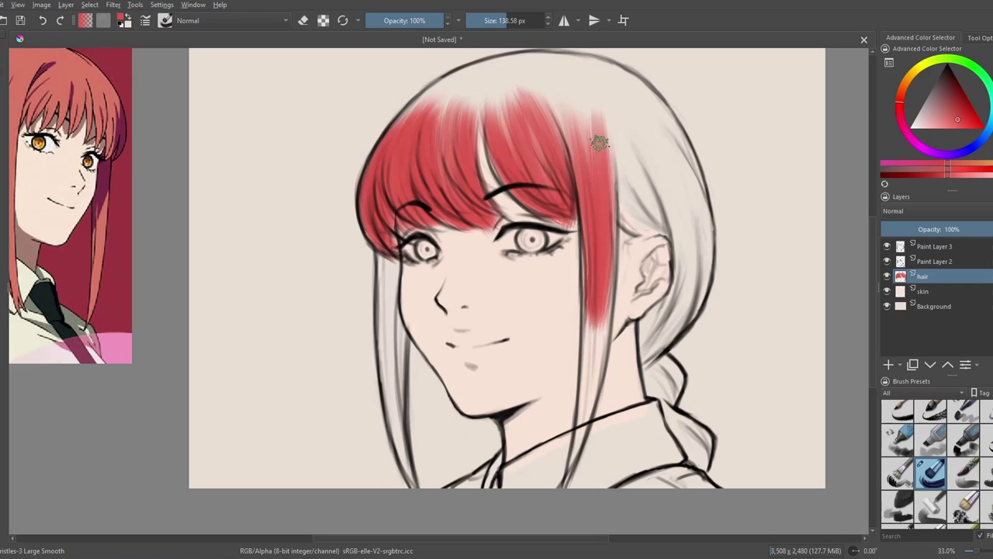
{"action": "left_click_drag", "start_coordinate": [597, 142], "coordinate": [594, 365]}
{"action": "left_click_drag", "start_coordinate": [614, 170], "coordinate": [652, 237]}
{"action": "mouse_move", "coordinate": [613, 132]}
{"action": "left_mouse_down"}
{"action": "mouse_move", "coordinate": [664, 233]}
{"action": "mouse_move", "coordinate": [667, 271]}
{"action": "left_mouse_up"}
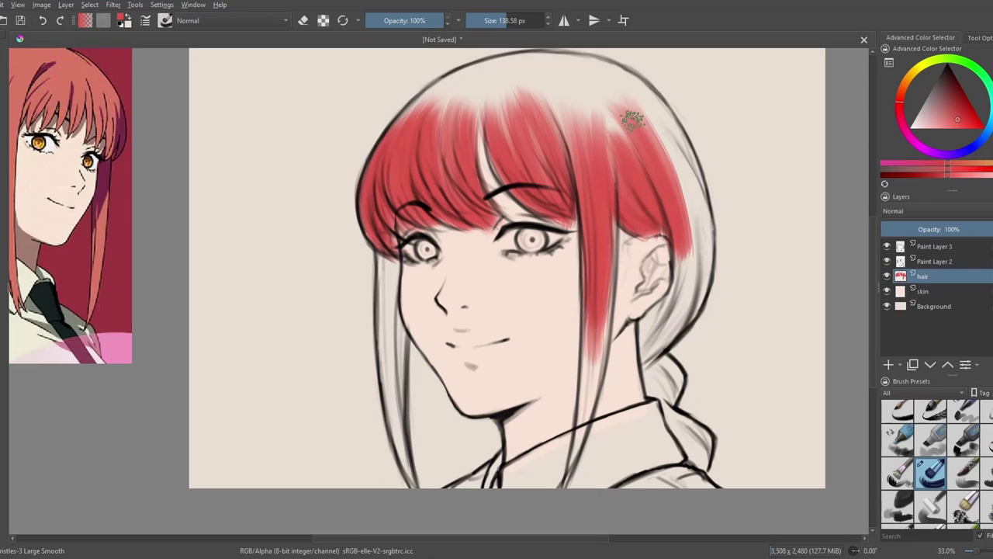
Step: Fill the back of the hair behind the ear and the braid down to the shoulder with red
{"action": "mouse_move", "coordinate": [625, 93]}
{"action": "left_mouse_down"}
{"action": "mouse_move", "coordinate": [702, 248]}
{"action": "mouse_move", "coordinate": [675, 333]}
{"action": "left_mouse_up"}
{"action": "mouse_move", "coordinate": [698, 202]}
{"action": "left_mouse_down"}
{"action": "mouse_move", "coordinate": [700, 236]}
{"action": "mouse_move", "coordinate": [656, 351]}
{"action": "left_mouse_up"}
{"action": "left_click_drag", "start_coordinate": [683, 260], "coordinate": [633, 336]}
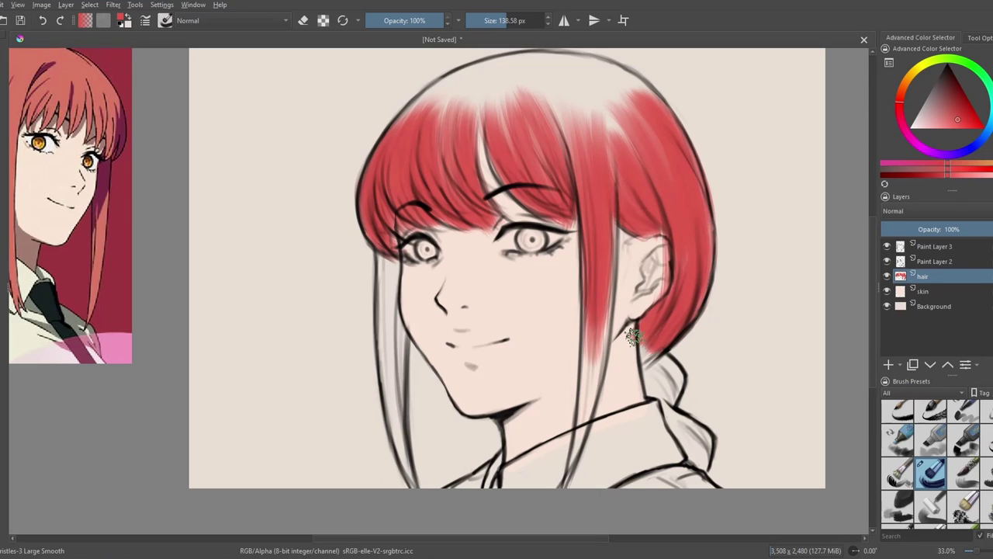
{"action": "left_click_drag", "start_coordinate": [650, 382], "coordinate": [673, 407]}
{"action": "left_click_drag", "start_coordinate": [713, 466], "coordinate": [670, 419]}
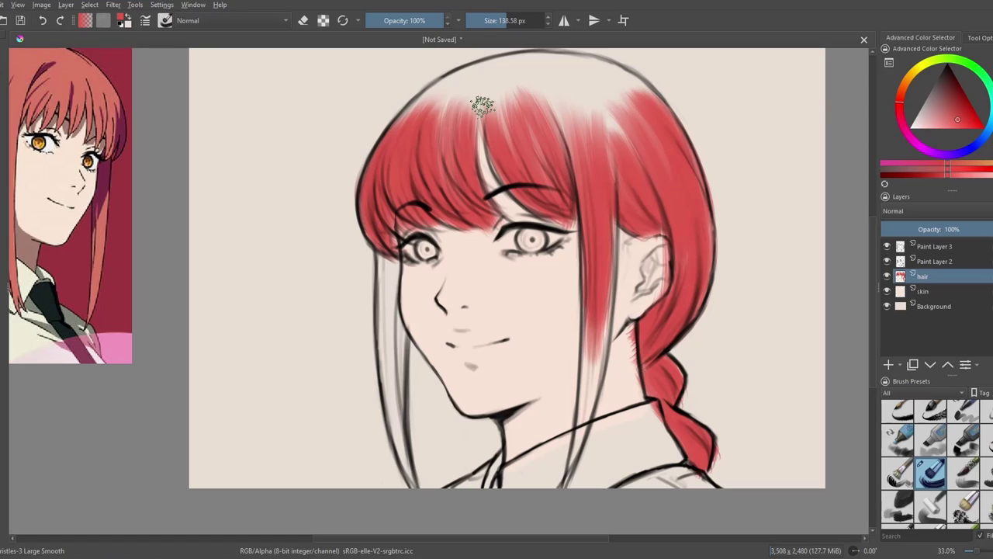
Step: Fill the crown of the head with red, blending it into the bangs and the hair at the sides
{"action": "left_click_drag", "start_coordinate": [481, 106], "coordinate": [475, 175]}
{"action": "left_click_drag", "start_coordinate": [457, 82], "coordinate": [390, 155]}
{"action": "left_click_drag", "start_coordinate": [432, 92], "coordinate": [386, 129]}
{"action": "left_click_drag", "start_coordinate": [529, 73], "coordinate": [644, 125]}
{"action": "mouse_move", "coordinate": [544, 81]}
{"action": "left_mouse_down"}
{"action": "mouse_move", "coordinate": [654, 163]}
{"action": "mouse_move", "coordinate": [578, 194]}
{"action": "left_mouse_up"}
{"action": "mouse_move", "coordinate": [473, 80]}
{"action": "left_mouse_down"}
{"action": "mouse_move", "coordinate": [423, 140]}
{"action": "mouse_move", "coordinate": [448, 190]}
{"action": "mouse_move", "coordinate": [475, 183]}
{"action": "left_mouse_up"}
{"action": "mouse_move", "coordinate": [513, 84]}
{"action": "left_mouse_down"}
{"action": "mouse_move", "coordinate": [555, 184]}
{"action": "mouse_move", "coordinate": [574, 143]}
{"action": "left_mouse_up"}
{"action": "mouse_move", "coordinate": [504, 77]}
{"action": "left_mouse_down"}
{"action": "mouse_move", "coordinate": [479, 85]}
{"action": "mouse_move", "coordinate": [536, 86]}
{"action": "mouse_move", "coordinate": [465, 103]}
{"action": "left_mouse_up"}
{"action": "mouse_move", "coordinate": [528, 86]}
{"action": "left_mouse_down"}
{"action": "mouse_move", "coordinate": [477, 144]}
{"action": "mouse_move", "coordinate": [504, 178]}
{"action": "left_mouse_up"}
{"action": "left_click_drag", "start_coordinate": [469, 114], "coordinate": [472, 198]}
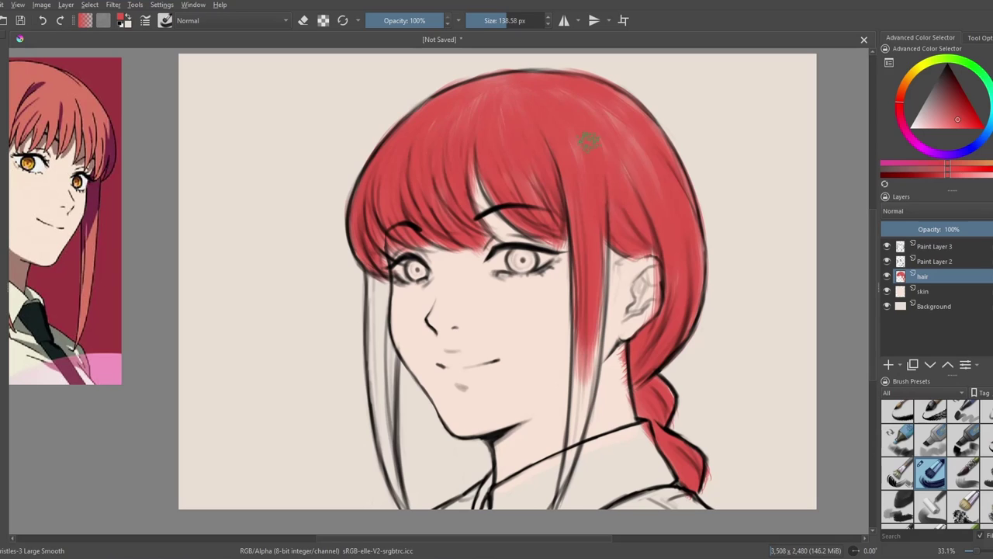
Step: Extend the red down both long side locks to the canvas edge and touch up the hair near the crown
{"action": "scroll", "coordinate": [597, 303], "scroll_direction": "up", "scroll_amount": 1}
{"action": "mouse_move", "coordinate": [593, 260]}
{"action": "left_mouse_down"}
{"action": "mouse_move", "coordinate": [578, 387]}
{"action": "mouse_move", "coordinate": [547, 454]}
{"action": "left_mouse_up"}
{"action": "left_click_drag", "start_coordinate": [353, 190], "coordinate": [349, 307]}
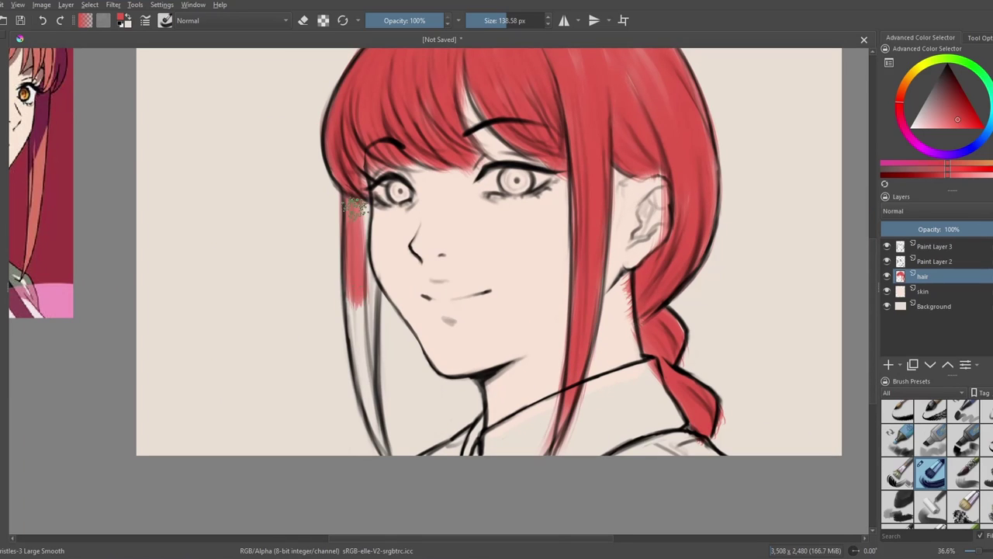
{"action": "left_click_drag", "start_coordinate": [353, 165], "coordinate": [368, 408]}
{"action": "left_click_drag", "start_coordinate": [349, 248], "coordinate": [369, 454]}
{"action": "left_click_drag", "start_coordinate": [376, 252], "coordinate": [382, 345]}
{"action": "scroll", "coordinate": [421, 200], "scroll_direction": "down", "scroll_amount": 1}
{"action": "left_click_drag", "start_coordinate": [625, 87], "coordinate": [578, 175]}
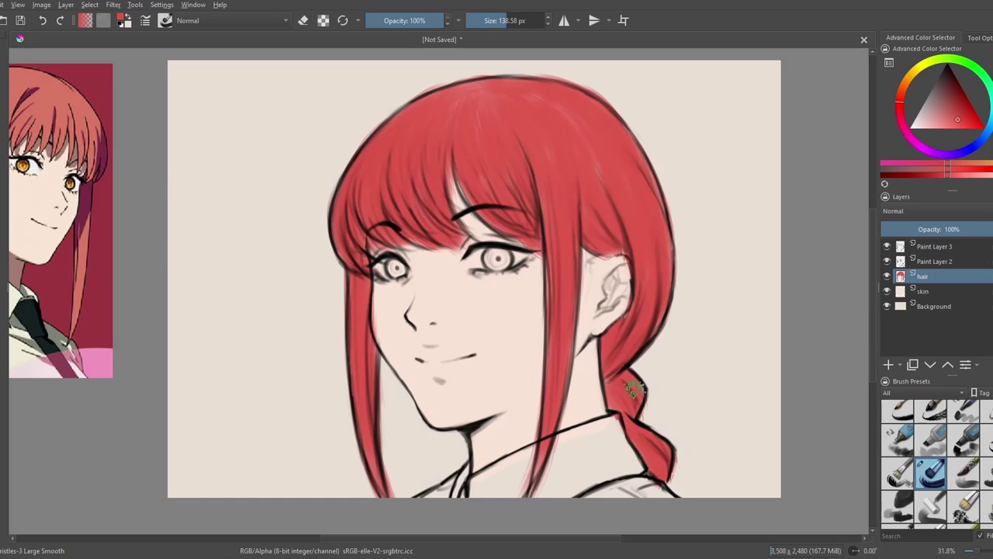
Step: Sample the yellow iris colour from the reference portrait
{"action": "scroll", "coordinate": [620, 310], "scroll_direction": "down", "scroll_amount": 1}
{"action": "scroll", "coordinate": [404, 233], "scroll_direction": "up", "scroll_amount": 1}
{"action": "scroll", "coordinate": [388, 232], "scroll_direction": "down", "scroll_amount": 1}
{"action": "scroll", "coordinate": [233, 194], "scroll_direction": "up", "scroll_amount": 1}
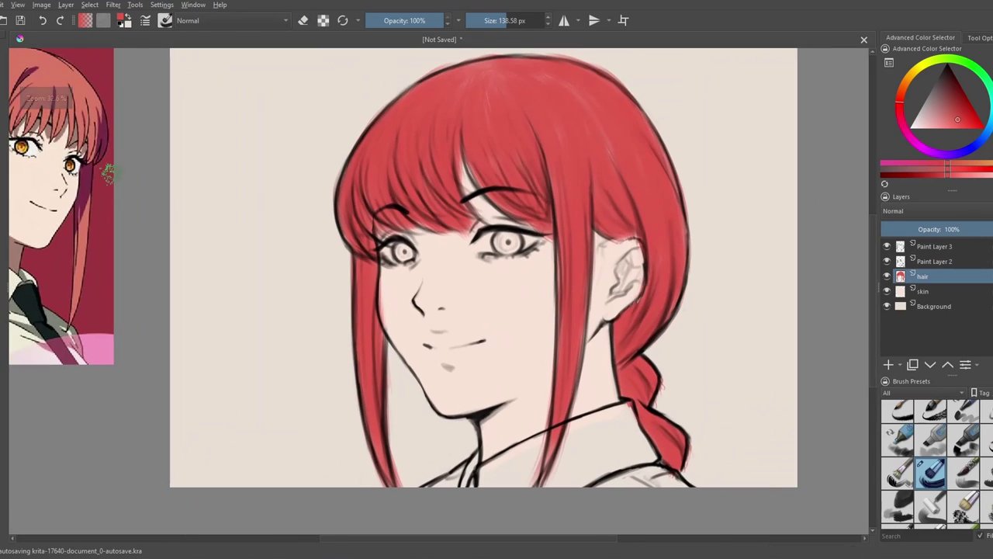
{"action": "scroll", "coordinate": [12, 137], "scroll_direction": "up", "scroll_amount": 6}
{"action": "left_click", "coordinate": [190, 219], "text": "ctrl"}
{"action": "scroll", "coordinate": [155, 202], "scroll_direction": "down", "scroll_amount": 4}
{"action": "scroll", "coordinate": [846, 326], "scroll_direction": "up", "scroll_amount": 1}
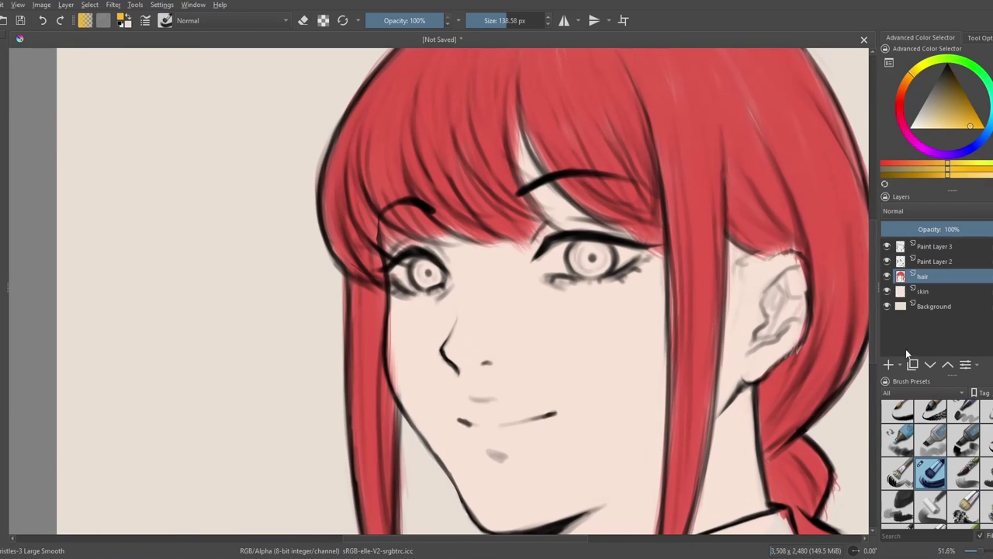
Step: Add a new paint layer above the skin layer and paint both irises yellow with the Basic-5 Size brush at about 51 px
{"action": "left_click", "coordinate": [923, 291]}
{"action": "left_click", "coordinate": [889, 364]}
{"action": "scroll", "coordinate": [937, 464], "scroll_direction": "up", "scroll_amount": 3}
{"action": "left_click", "coordinate": [898, 481]}
{"action": "scroll", "coordinate": [645, 191], "scroll_direction": "up", "scroll_amount": 1}
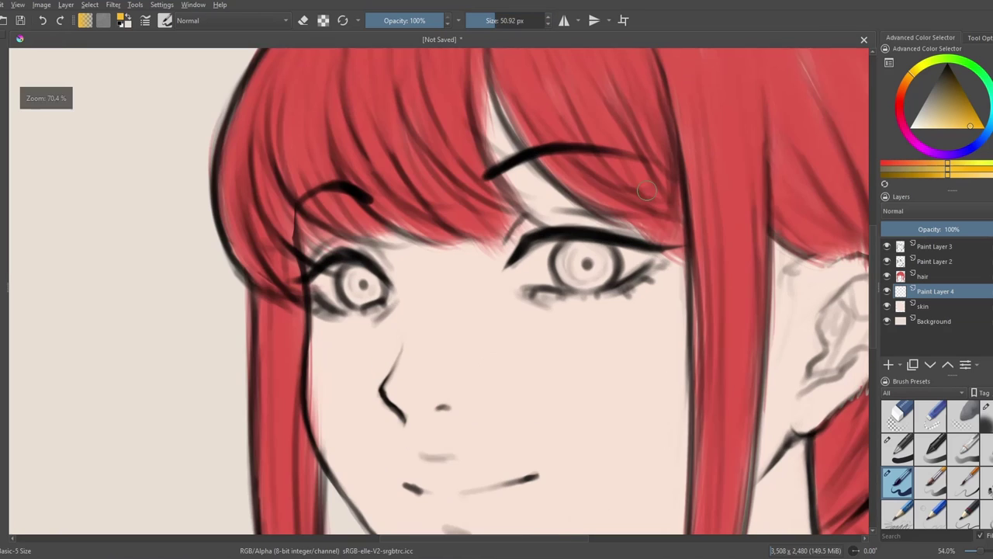
{"action": "left_click_drag", "start_coordinate": [578, 260], "coordinate": [601, 273]}
{"action": "scroll", "coordinate": [597, 277], "scroll_direction": "down", "scroll_amount": 2}
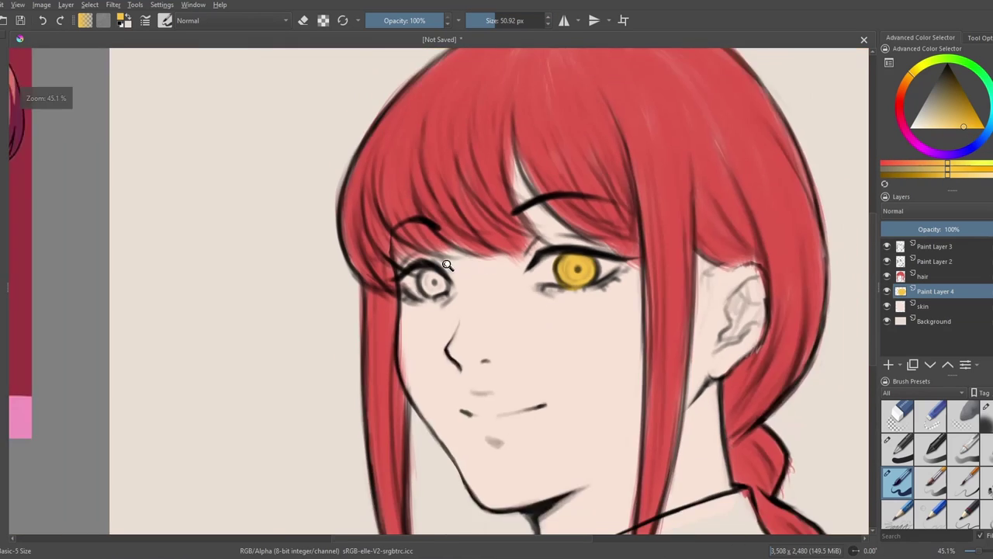
{"action": "scroll", "coordinate": [443, 266], "scroll_direction": "up", "scroll_amount": 2}
{"action": "left_click_drag", "start_coordinate": [392, 276], "coordinate": [407, 283]}
Step: Choose a dark orange, then colour both pupils and draw concentric rings inside the irises
{"action": "scroll", "coordinate": [461, 317], "scroll_direction": "down", "scroll_amount": 2}
{"action": "left_click", "coordinate": [964, 129]}
{"action": "left_click_drag", "start_coordinate": [964, 130], "coordinate": [972, 121]}
{"action": "scroll", "coordinate": [572, 244], "scroll_direction": "up", "scroll_amount": 4}
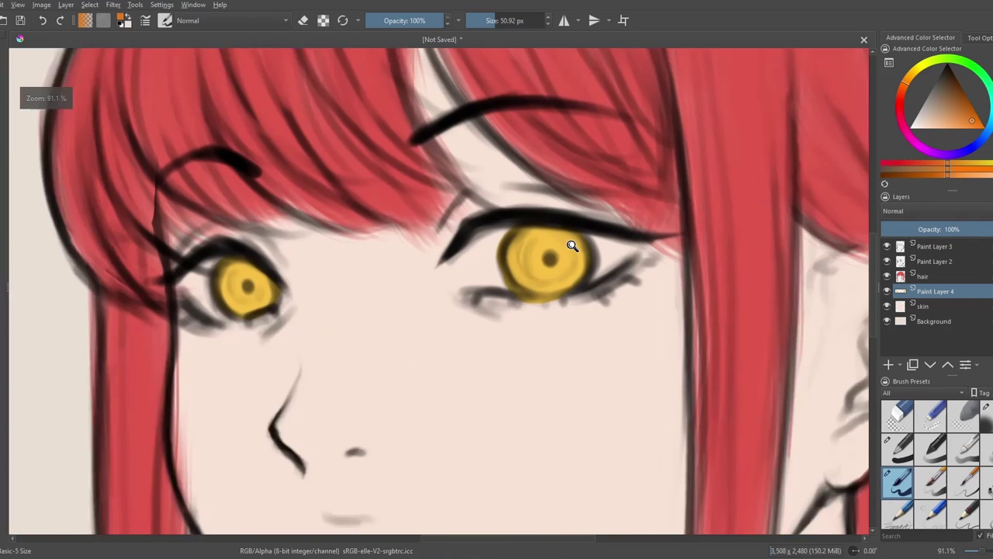
{"action": "left_click", "coordinate": [543, 259]}
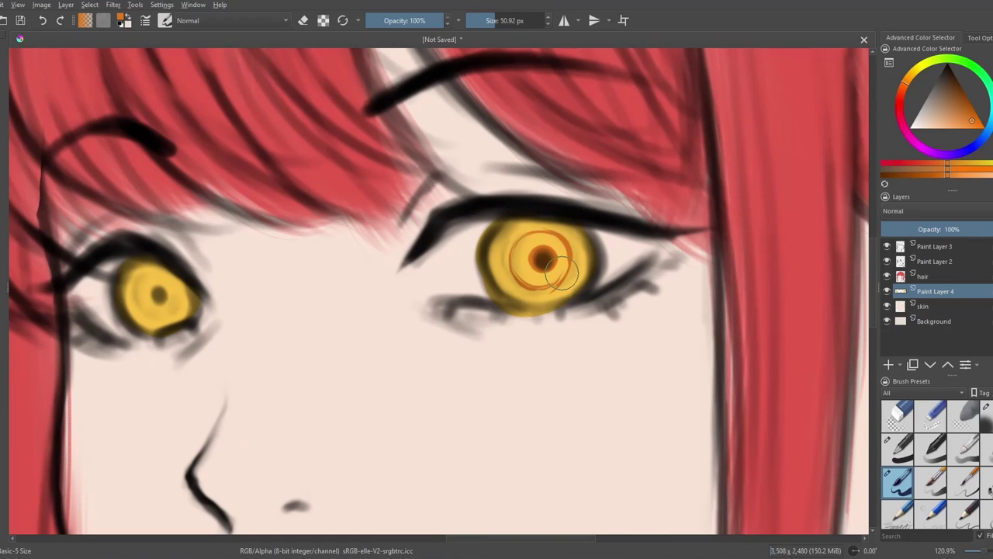
{"action": "scroll", "coordinate": [560, 277], "scroll_direction": "down", "scroll_amount": 2}
{"action": "scroll", "coordinate": [454, 215], "scroll_direction": "up", "scroll_amount": 5}
{"action": "left_click", "coordinate": [419, 280]}
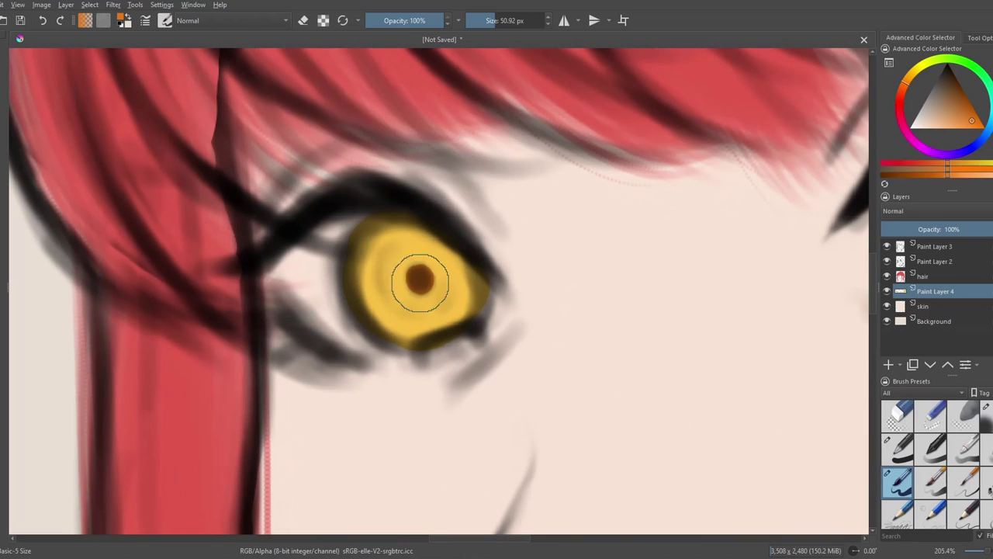
{"action": "left_click_drag", "start_coordinate": [431, 250], "coordinate": [458, 313]}
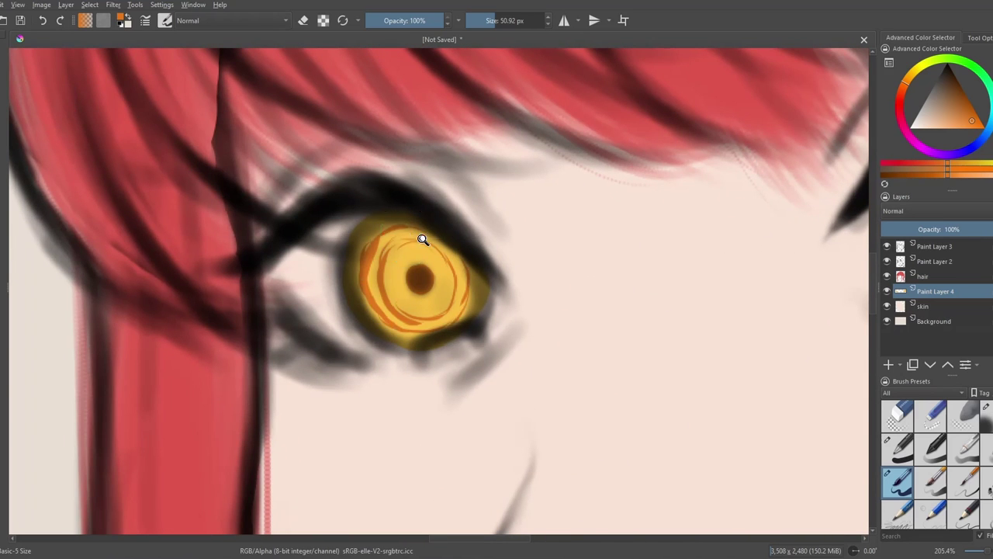
Step: Activate the hair layer in eraser mode and erase the stray red along the cheek and face outline
{"action": "scroll", "coordinate": [422, 239], "scroll_direction": "down", "scroll_amount": 3}
{"action": "scroll", "coordinate": [547, 393], "scroll_direction": "down", "scroll_amount": 4}
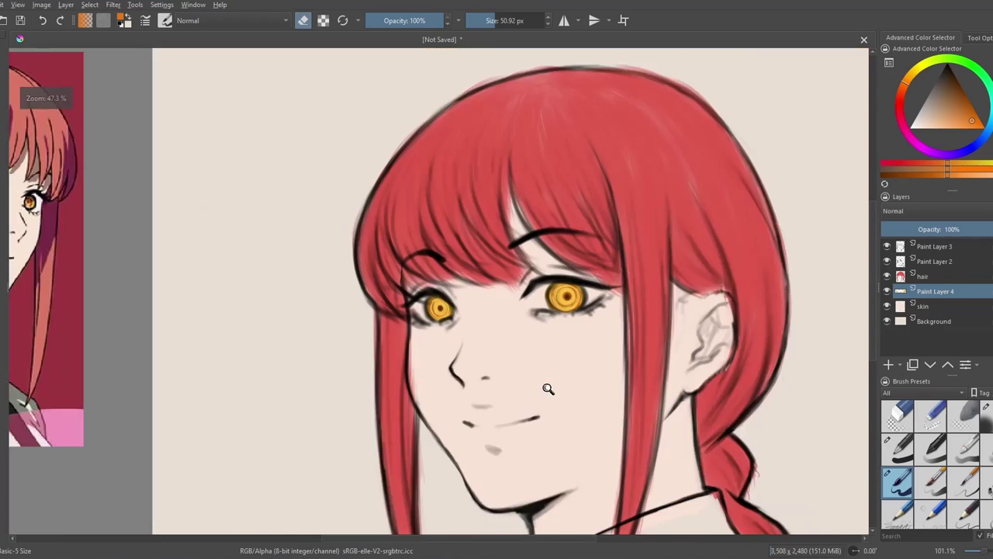
{"action": "scroll", "coordinate": [535, 277], "scroll_direction": "up", "scroll_amount": 1}
{"action": "scroll", "coordinate": [535, 277], "scroll_direction": "down", "scroll_amount": 1}
{"action": "key", "text": "e"}
{"action": "key", "text": "Page_Up"}
{"action": "scroll", "coordinate": [350, 233], "scroll_direction": "up", "scroll_amount": 2}
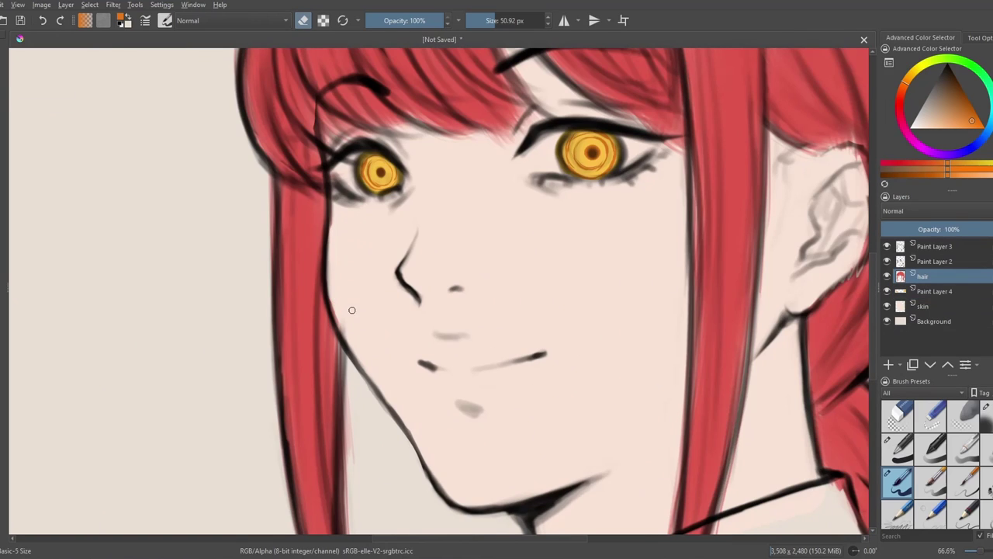
{"action": "scroll", "coordinate": [399, 177], "scroll_direction": "down", "scroll_amount": 2}
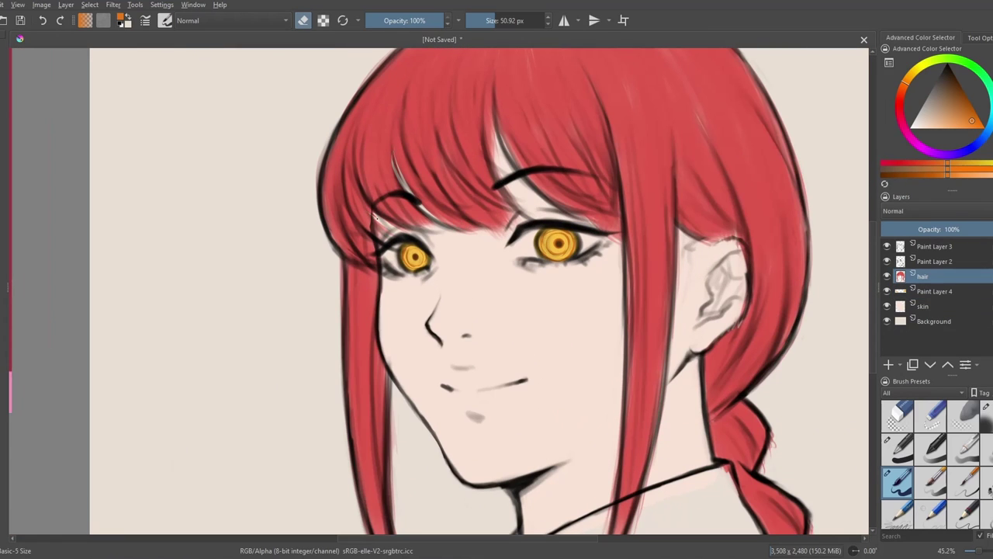
Step: Erase thin gaps between the strands of the bangs above both eyes and tidy the hair edges
{"action": "scroll", "coordinate": [388, 231], "scroll_direction": "down", "scroll_amount": 4}
{"action": "scroll", "coordinate": [424, 248], "scroll_direction": "up", "scroll_amount": 4}
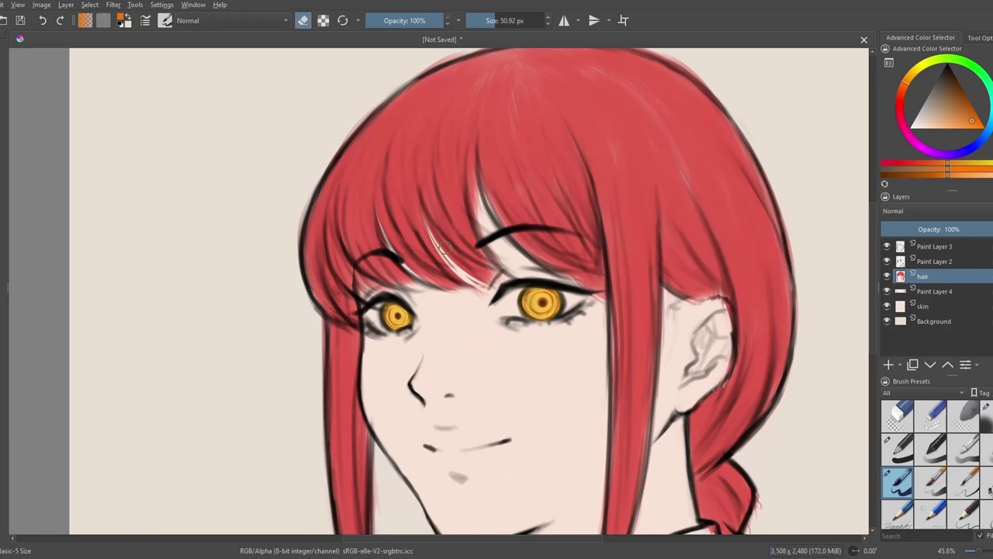
{"action": "scroll", "coordinate": [580, 279], "scroll_direction": "down", "scroll_amount": 4}
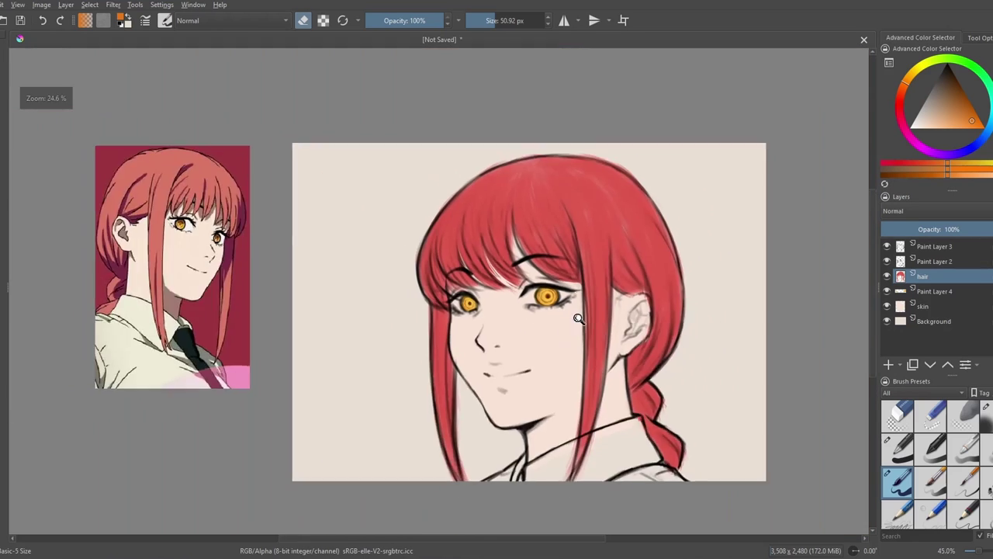
{"action": "scroll", "coordinate": [574, 268], "scroll_direction": "up", "scroll_amount": 5}
{"action": "scroll", "coordinate": [578, 268], "scroll_direction": "down", "scroll_amount": 1}
{"action": "scroll", "coordinate": [620, 388], "scroll_direction": "down", "scroll_amount": 1}
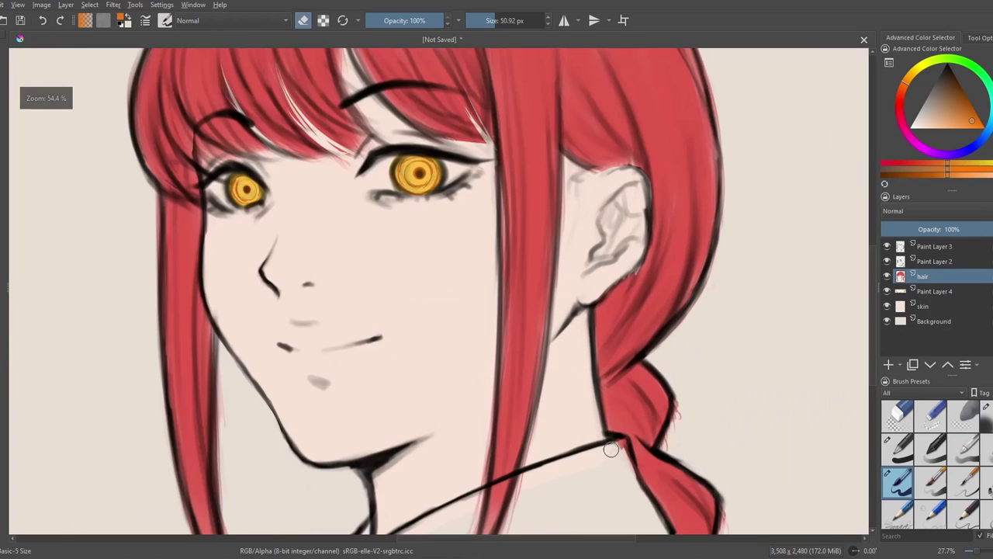
{"action": "scroll", "coordinate": [556, 333], "scroll_direction": "down", "scroll_amount": 3}
{"action": "scroll", "coordinate": [433, 146], "scroll_direction": "up", "scroll_amount": 3}
{"action": "scroll", "coordinate": [644, 194], "scroll_direction": "down", "scroll_amount": 2}
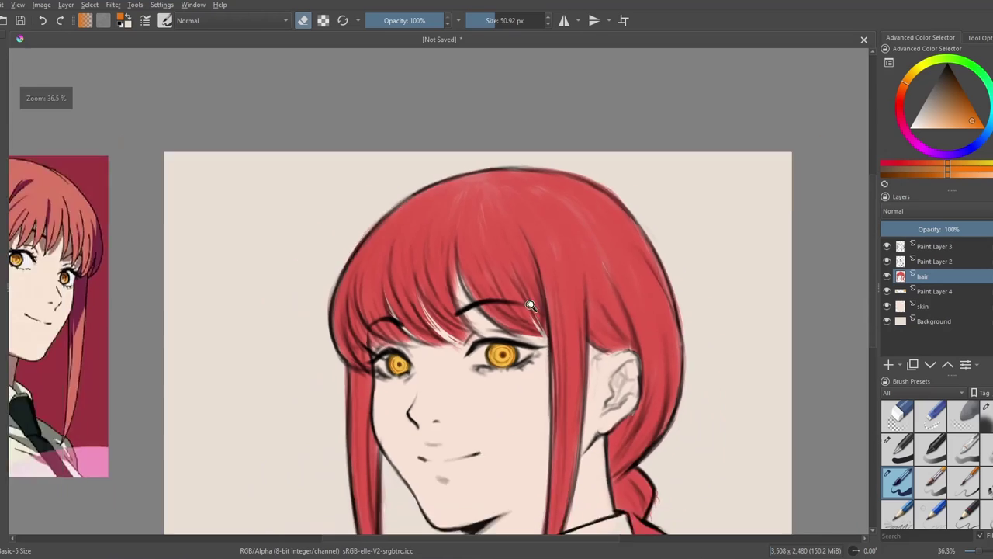
{"action": "scroll", "coordinate": [665, 232], "scroll_direction": "up", "scroll_amount": 1}
Step: Turn off eraser mode and paint the shirt and collar pale yellowish cream on a new layer above the skin layer
{"action": "key", "text": "e"}
{"action": "left_click", "coordinate": [917, 72]}
{"action": "left_click", "coordinate": [920, 120]}
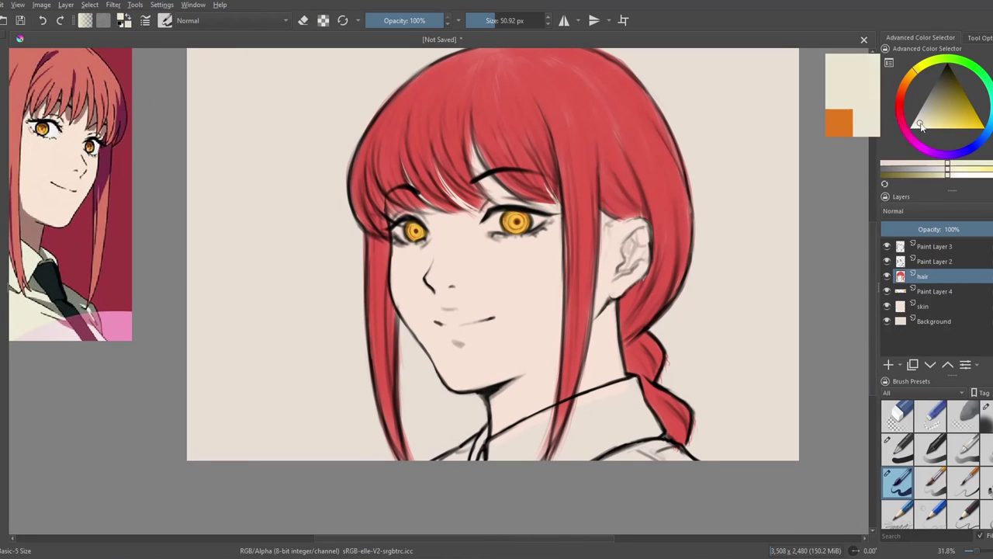
{"action": "scroll", "coordinate": [854, 218], "scroll_direction": "up", "scroll_amount": 1}
{"action": "left_click", "coordinate": [923, 306]}
{"action": "left_click", "coordinate": [886, 365]}
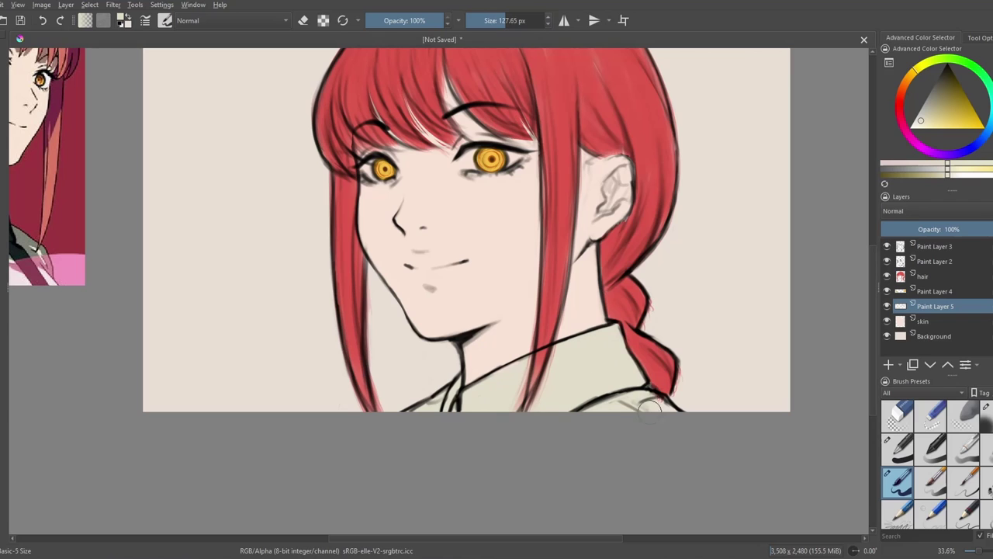
{"action": "scroll", "coordinate": [494, 383], "scroll_direction": "down", "scroll_amount": 2}
{"action": "scroll", "coordinate": [543, 233], "scroll_direction": "up", "scroll_amount": 2}
Step: Choose a dark red and fill the Background layer with it
{"action": "left_click", "coordinate": [900, 97]}
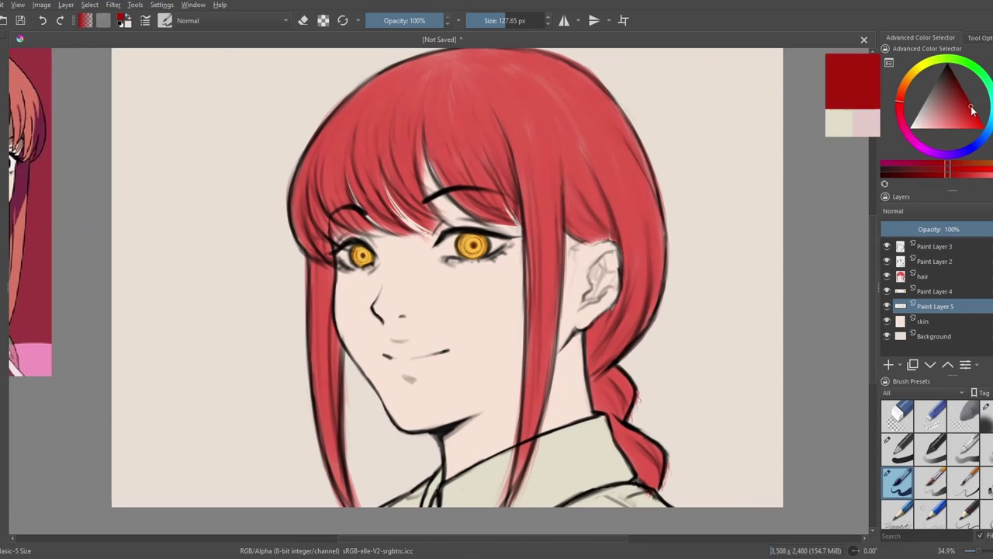
{"action": "left_click", "coordinate": [963, 97]}
{"action": "left_click", "coordinate": [923, 336]}
{"action": "key", "text": "shift+BackSpace"}
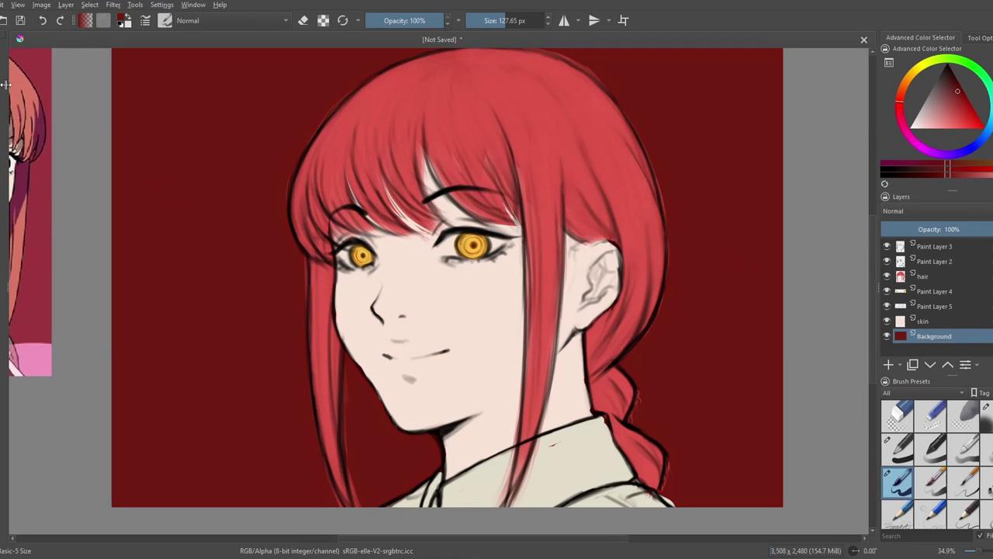
Step: Sample the shirt's cream colour and touch up the gaps in the collar on the shirt layer
{"action": "scroll", "coordinate": [567, 448], "scroll_direction": "up", "scroll_amount": 2}
{"action": "left_click", "coordinate": [567, 447], "text": "ctrl"}
{"action": "key", "text": "Page_Up"}
{"action": "key", "text": "Page_Up"}
{"action": "scroll", "coordinate": [560, 321], "scroll_direction": "down", "scroll_amount": 1}
{"action": "scroll", "coordinate": [560, 320], "scroll_direction": "up", "scroll_amount": 1}
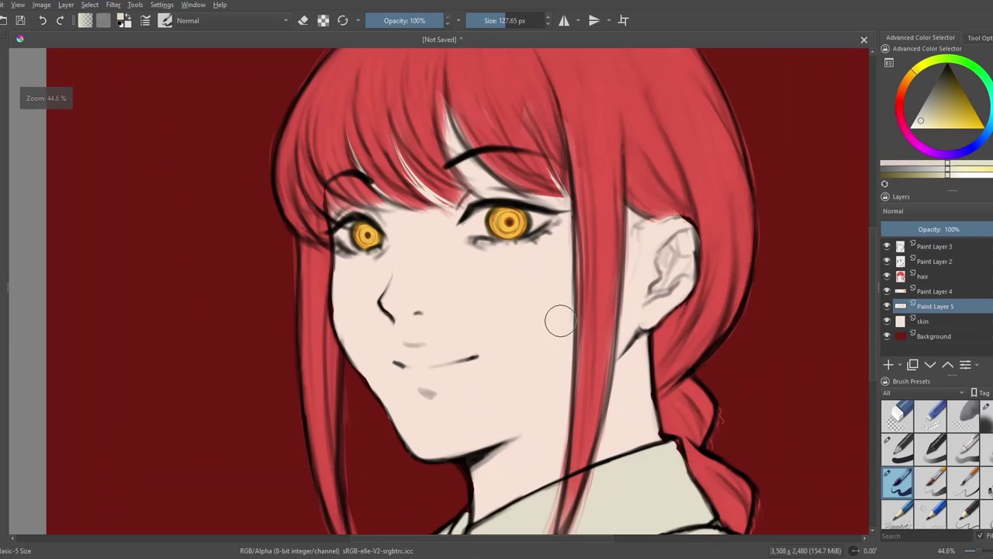
Step: Lighten the whites of both eyes on the skin layer with the Airbrush Soft brush in near-white at about 63 px
{"action": "left_click", "coordinate": [561, 320], "text": "ctrl"}
{"action": "key", "text": "Page_Down"}
{"action": "left_click", "coordinate": [984, 416]}
{"action": "scroll", "coordinate": [488, 216], "scroll_direction": "up", "scroll_amount": 3}
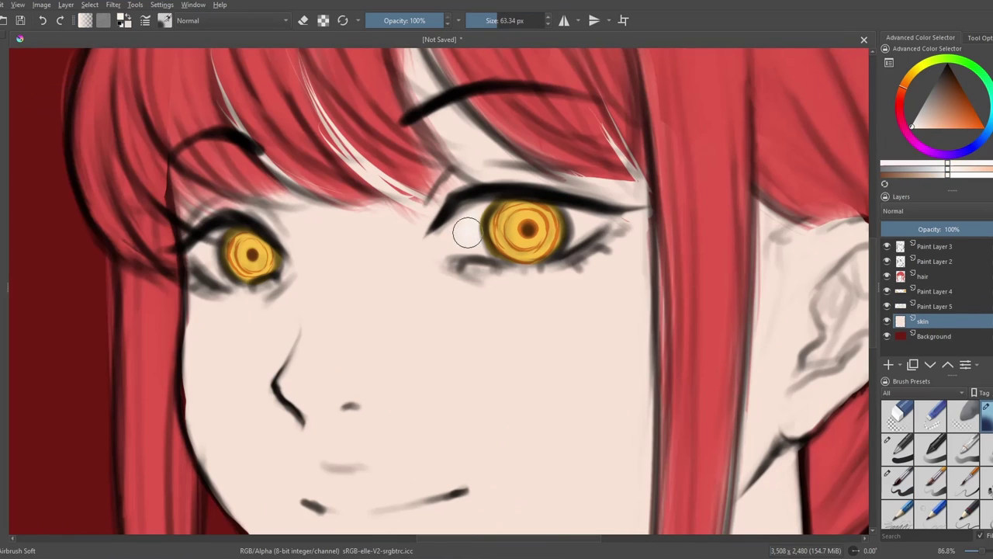
{"action": "scroll", "coordinate": [555, 227], "scroll_direction": "down", "scroll_amount": 4}
{"action": "scroll", "coordinate": [411, 466], "scroll_direction": "up", "scroll_amount": 2}
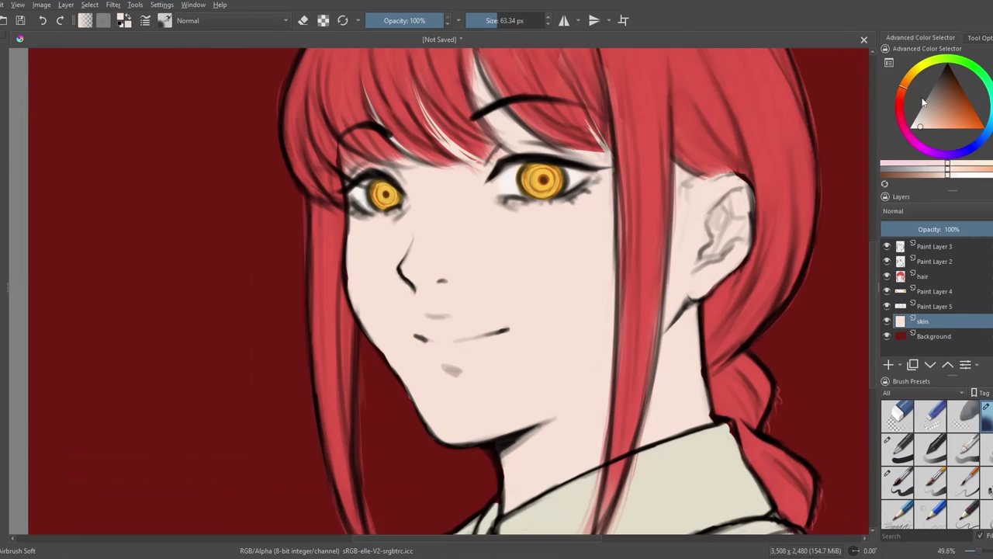
Step: Shade the neck, ear and skin around the eyes on the skin layer in peach with the soft airbrush at about 78 px
{"action": "left_click", "coordinate": [931, 123]}
{"action": "key", "text": "bracketright"}
{"action": "key", "text": "bracketright"}
{"action": "mouse_move", "coordinate": [582, 422]}
{"action": "left_mouse_down"}
{"action": "mouse_move", "coordinate": [541, 432]}
{"action": "mouse_move", "coordinate": [520, 488]}
{"action": "left_mouse_up"}
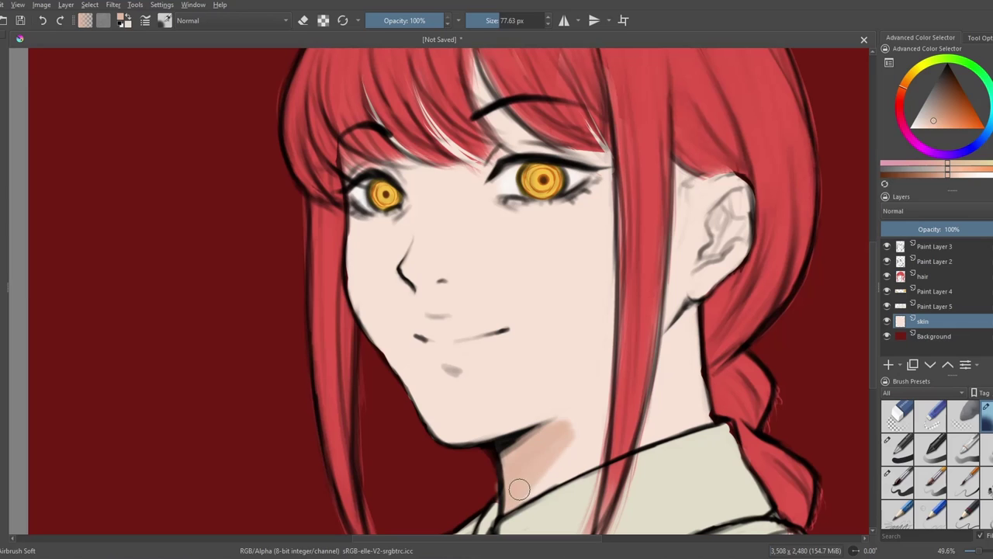
{"action": "scroll", "coordinate": [535, 448], "scroll_direction": "down", "scroll_amount": 2}
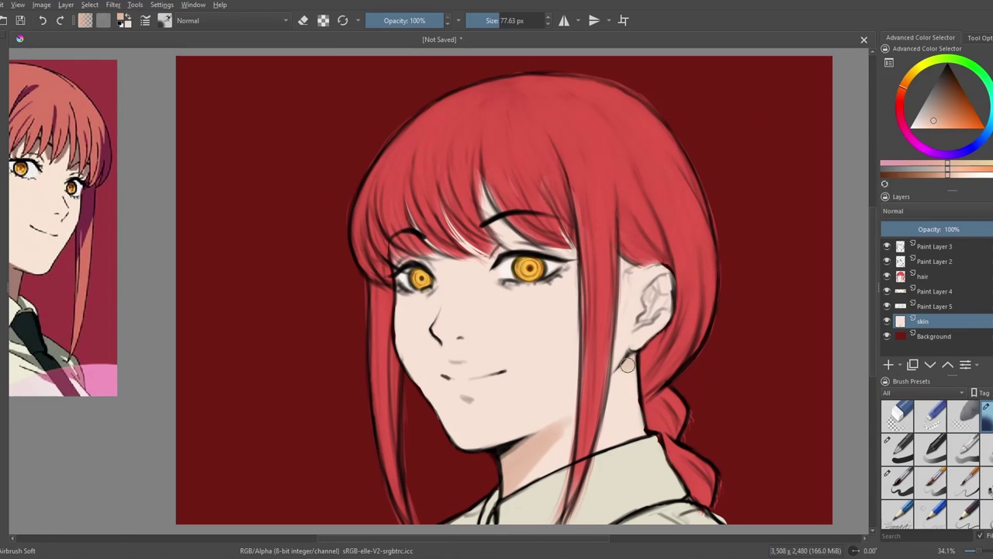
{"action": "scroll", "coordinate": [488, 222], "scroll_direction": "up", "scroll_amount": 1}
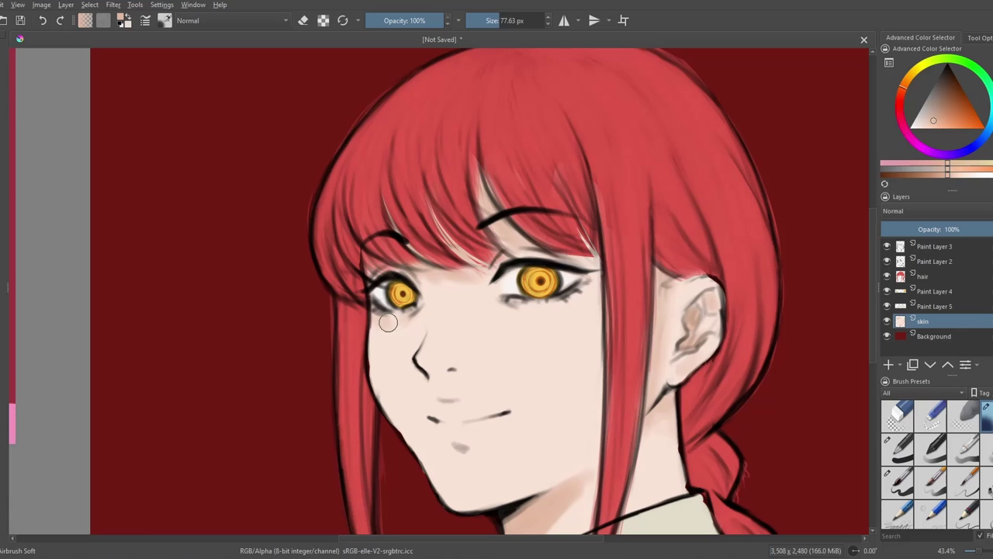
{"action": "scroll", "coordinate": [521, 391], "scroll_direction": "down", "scroll_amount": 2}
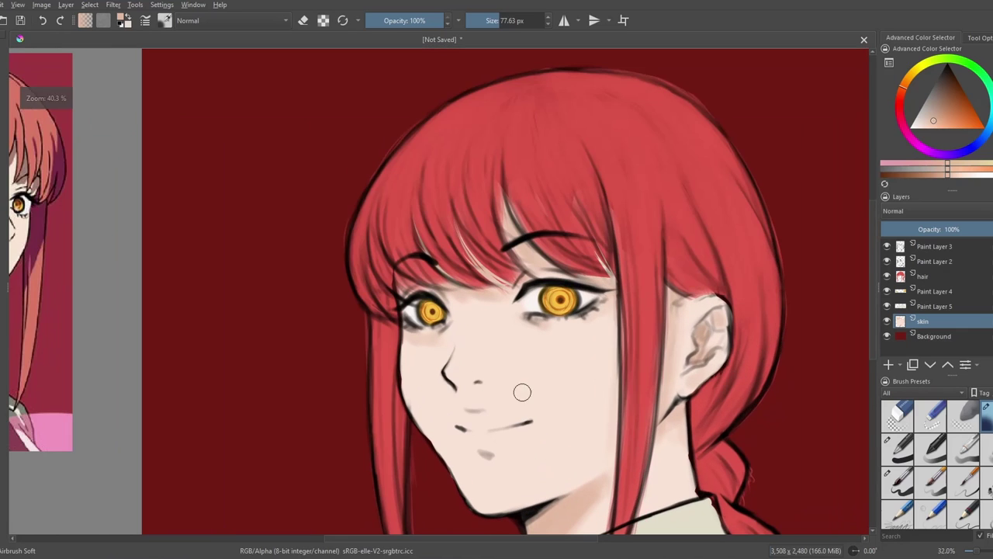
Step: Erase the grey mark below the lower lip on Paint Layer 2 and clean up its peach shadow with the sampled skin tone
{"action": "scroll", "coordinate": [449, 378], "scroll_direction": "up", "scroll_amount": 2}
{"action": "key", "text": "Page_Up"}
{"action": "key", "text": "Page_Up"}
{"action": "key", "text": "Page_Up"}
{"action": "key", "text": "Page_Up"}
{"action": "key", "text": "e"}
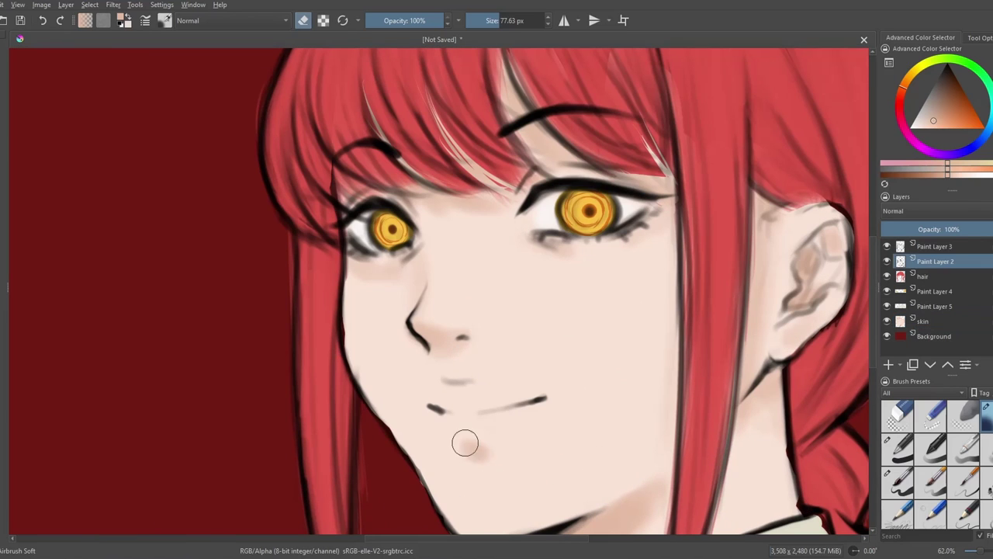
{"action": "left_click", "coordinate": [927, 320]}
{"action": "left_click", "coordinate": [491, 442], "text": "ctrl"}
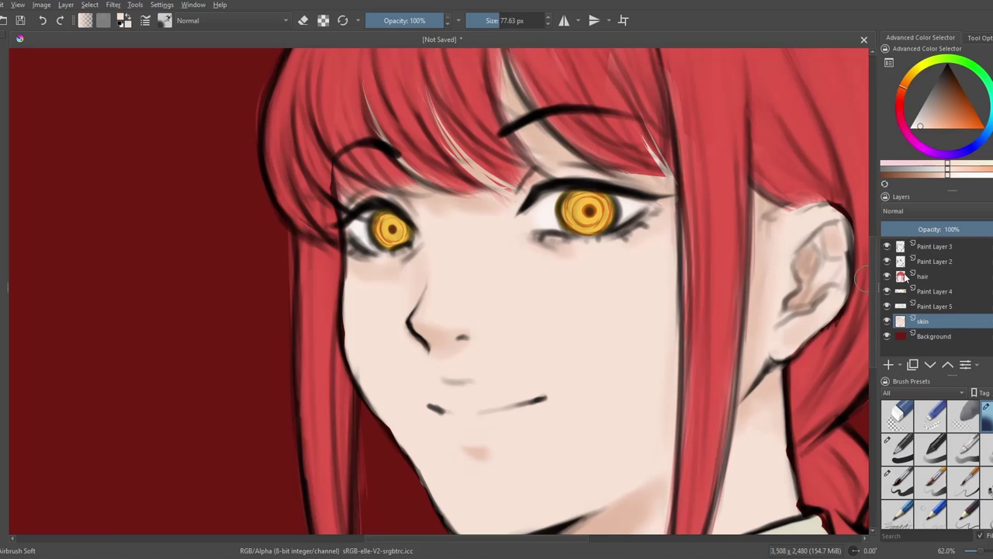
Step: Erase the grey mark above the mouth on Paint Layer 2 and refine the lip and nose shading on the skin layer at about 31 px
{"action": "left_click", "coordinate": [931, 261]}
{"action": "key", "text": "e"}
{"action": "left_click", "coordinate": [928, 320]}
{"action": "scroll", "coordinate": [455, 381], "scroll_direction": "down", "scroll_amount": 1}
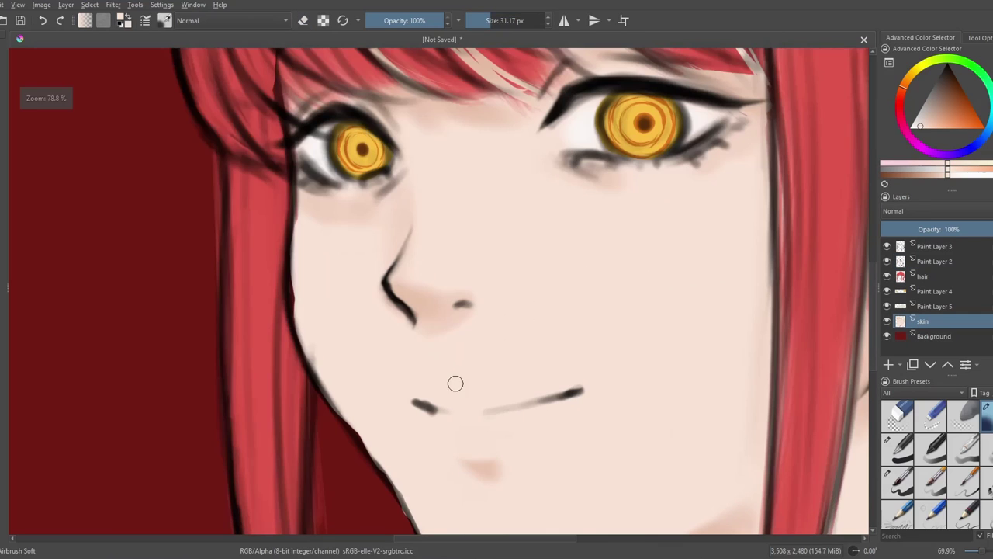
{"action": "left_click", "coordinate": [434, 299], "text": "ctrl"}
{"action": "left_click_drag", "start_coordinate": [411, 331], "coordinate": [353, 314]}
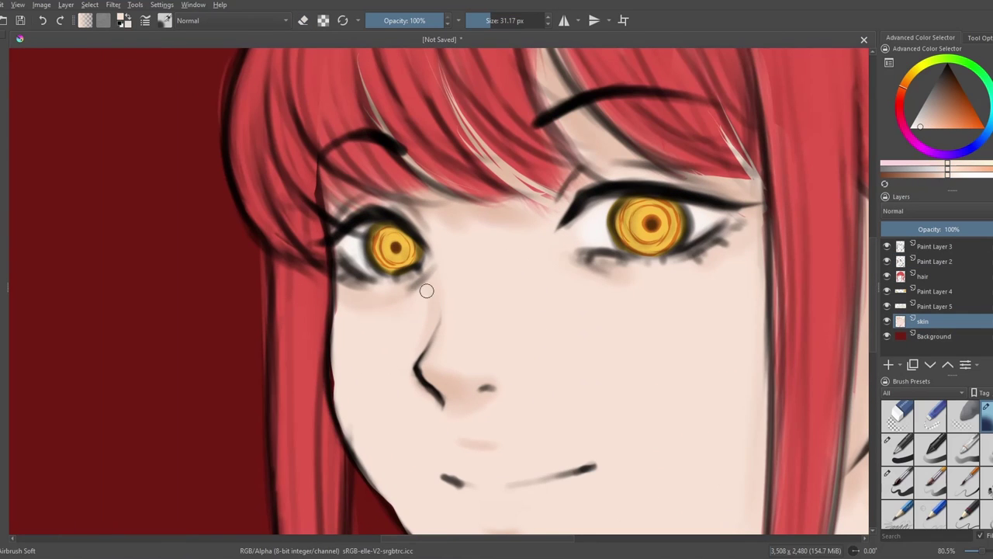
{"action": "mouse_move", "coordinate": [511, 222]}
{"action": "left_mouse_down"}
{"action": "mouse_move", "coordinate": [620, 266]}
{"action": "mouse_move", "coordinate": [521, 221]}
{"action": "mouse_move", "coordinate": [381, 273]}
{"action": "mouse_move", "coordinate": [415, 258]}
{"action": "mouse_move", "coordinate": [564, 322]}
{"action": "mouse_move", "coordinate": [508, 248]}
{"action": "left_mouse_up"}
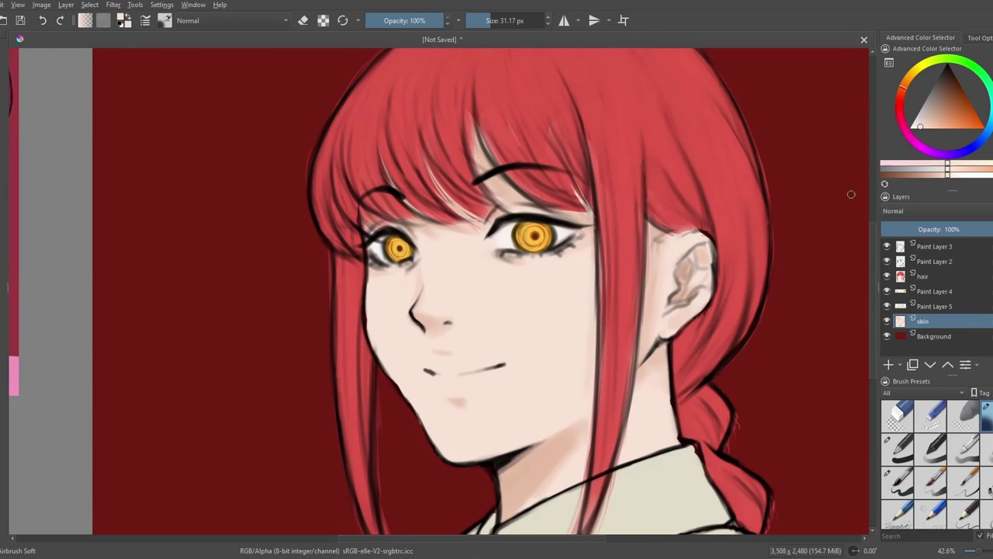
Step: Paint soft pink upper and lower lips on the skin layer at about 90 px and clean their edges with sampled tones
{"action": "left_click_drag", "start_coordinate": [488, 17], "coordinate": [512, 17]}
{"action": "scroll", "coordinate": [430, 364], "scroll_direction": "up", "scroll_amount": 2}
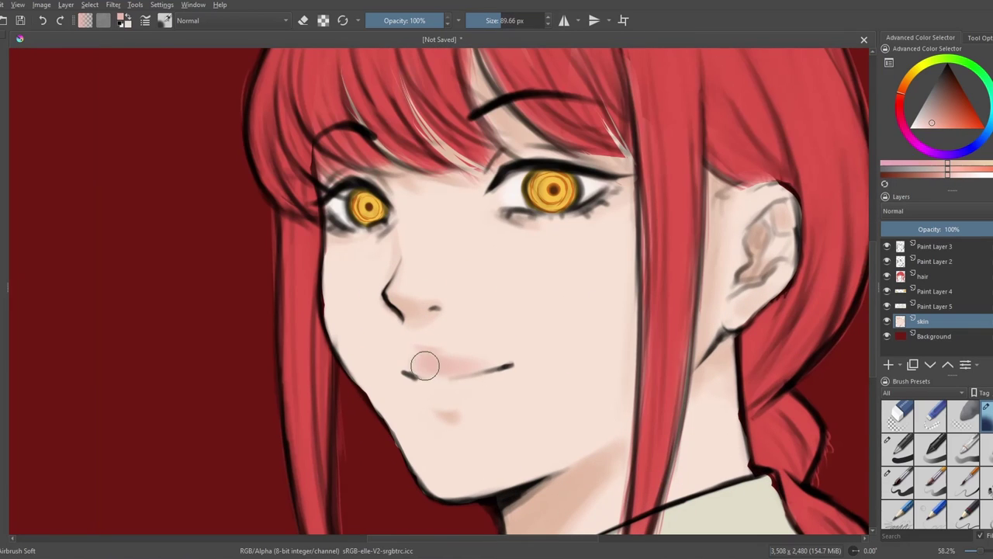
{"action": "mouse_move", "coordinate": [509, 367]}
{"action": "left_mouse_down"}
{"action": "mouse_move", "coordinate": [443, 389]}
{"action": "mouse_move", "coordinate": [499, 375]}
{"action": "left_mouse_up"}
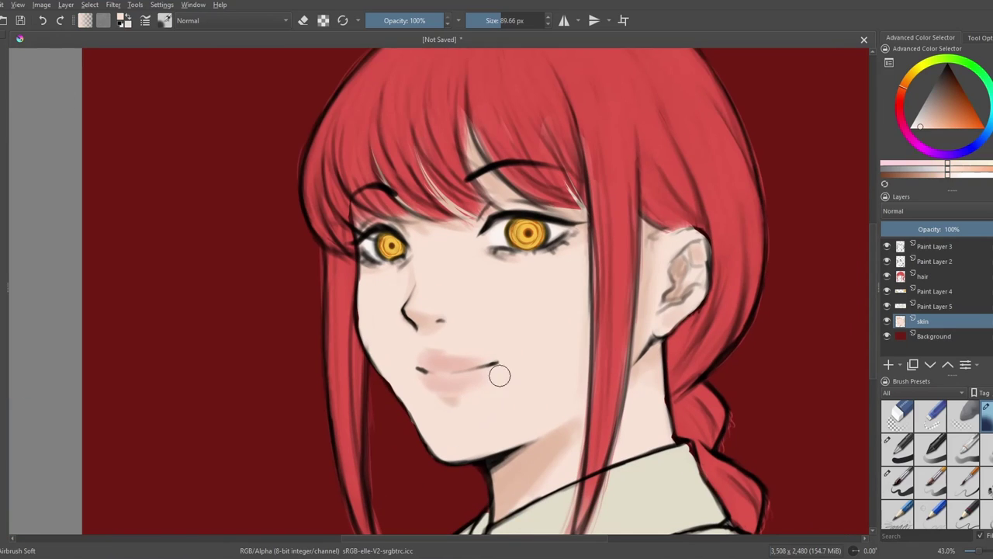
{"action": "left_click_drag", "start_coordinate": [447, 395], "coordinate": [506, 378]}
{"action": "left_click", "coordinate": [447, 378], "text": "ctrl"}
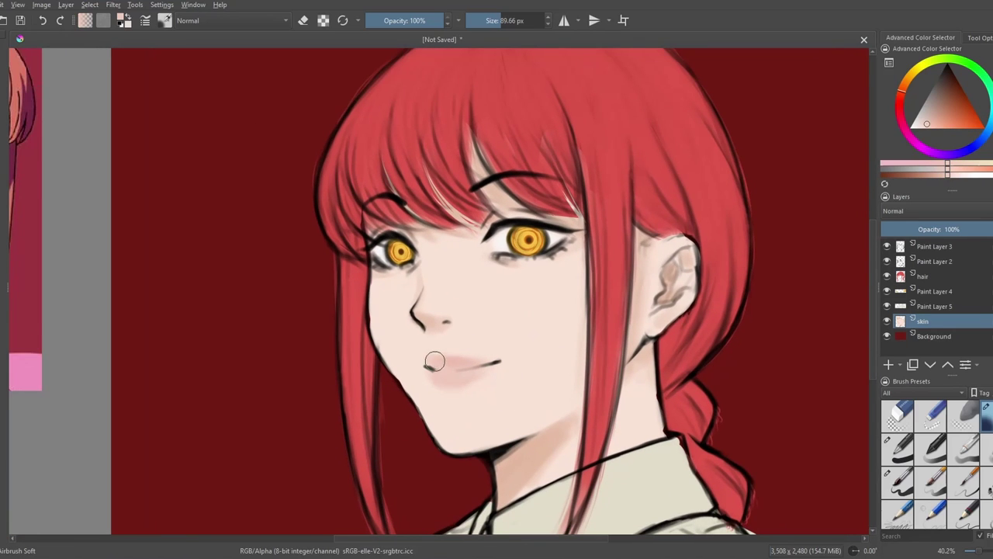
{"action": "mouse_move", "coordinate": [434, 361]}
{"action": "left_mouse_down"}
{"action": "mouse_move", "coordinate": [504, 386]}
{"action": "mouse_move", "coordinate": [454, 384]}
{"action": "left_mouse_up"}
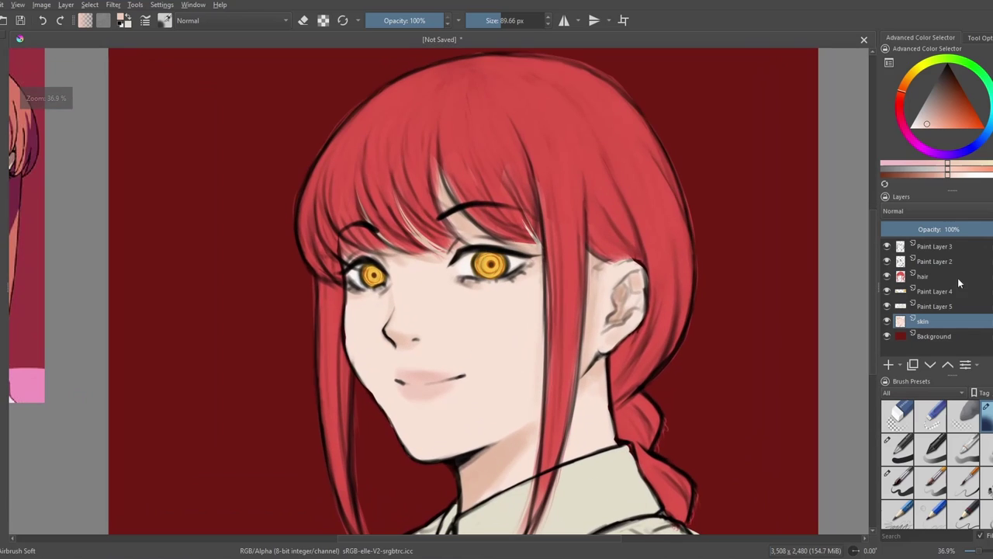
Step: Brush lighter streaks across the bangs on the hair layer with Bristles-3 Large Smooth at about 139 px in a pale red
{"action": "left_click", "coordinate": [956, 277]}
{"action": "left_click", "coordinate": [814, 249], "text": "ctrl"}
{"action": "scroll", "coordinate": [887, 489], "scroll_direction": "down", "scroll_amount": 2}
{"action": "left_click", "coordinate": [931, 490]}
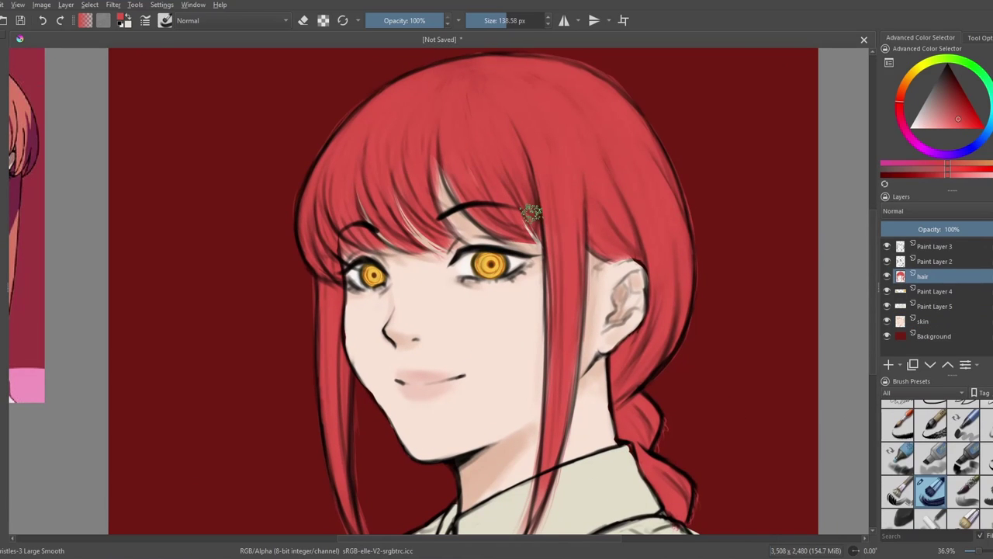
{"action": "left_click", "coordinate": [366, 166], "text": "ctrl"}
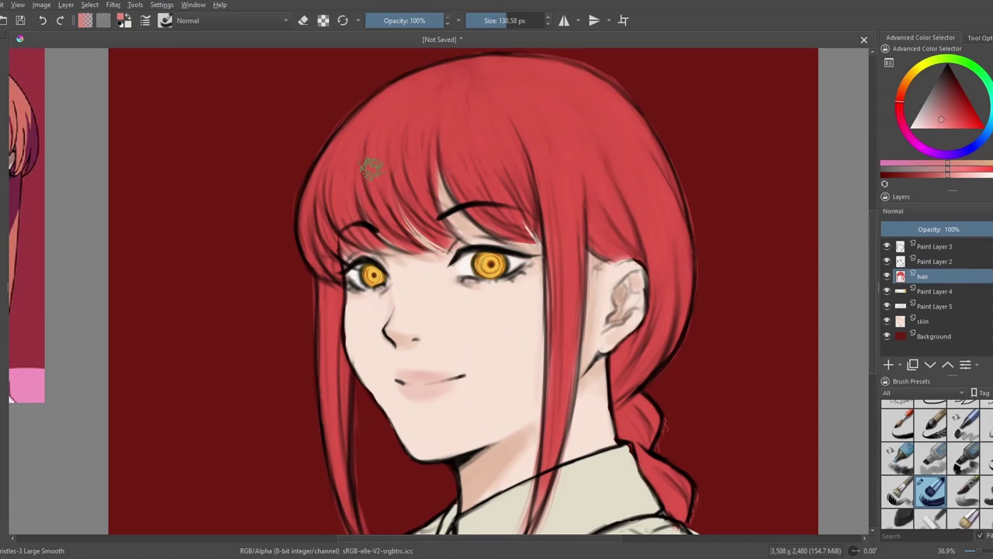
{"action": "left_click_drag", "start_coordinate": [324, 221], "coordinate": [349, 138]}
{"action": "mouse_move", "coordinate": [546, 126]}
{"action": "left_mouse_down"}
{"action": "mouse_move", "coordinate": [640, 185]}
{"action": "mouse_move", "coordinate": [564, 165]}
{"action": "mouse_move", "coordinate": [509, 192]}
{"action": "mouse_move", "coordinate": [506, 139]}
{"action": "mouse_move", "coordinate": [367, 129]}
{"action": "left_mouse_up"}
Step: Brighten the hair highlights with a lighter pink, extending them over the side, the back and toward the braid
{"action": "left_click", "coordinate": [771, 147], "text": "ctrl"}
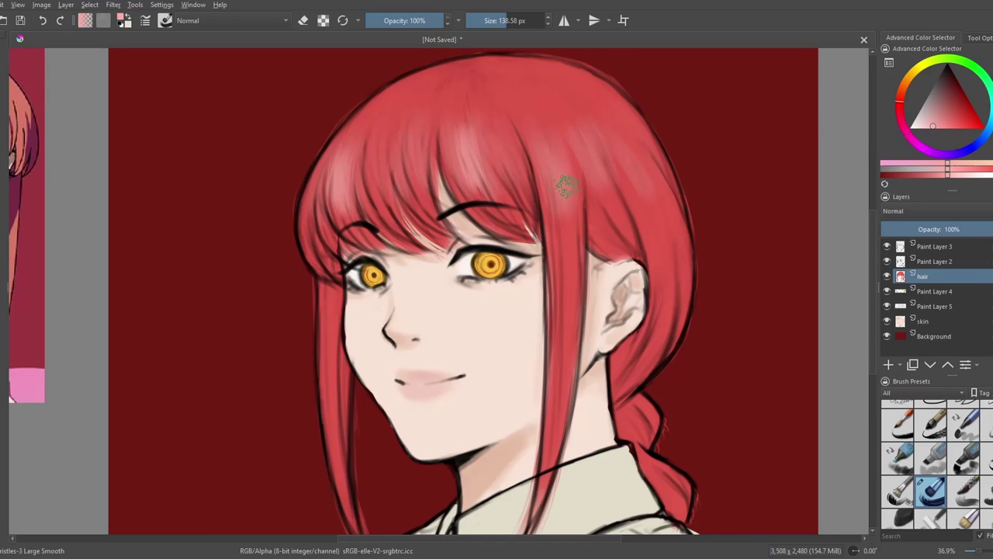
{"action": "mouse_move", "coordinate": [566, 185]}
{"action": "left_mouse_down"}
{"action": "mouse_move", "coordinate": [622, 146]}
{"action": "mouse_move", "coordinate": [641, 168]}
{"action": "left_mouse_up"}
{"action": "scroll", "coordinate": [404, 208], "scroll_direction": "down", "scroll_amount": 2}
{"action": "scroll", "coordinate": [403, 207], "scroll_direction": "up", "scroll_amount": 2}
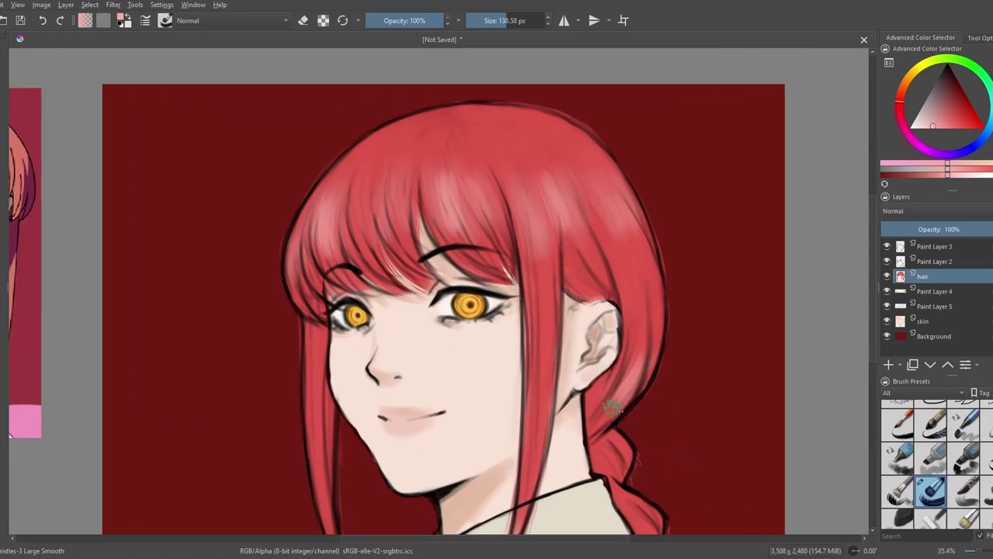
{"action": "left_click", "coordinate": [938, 129]}
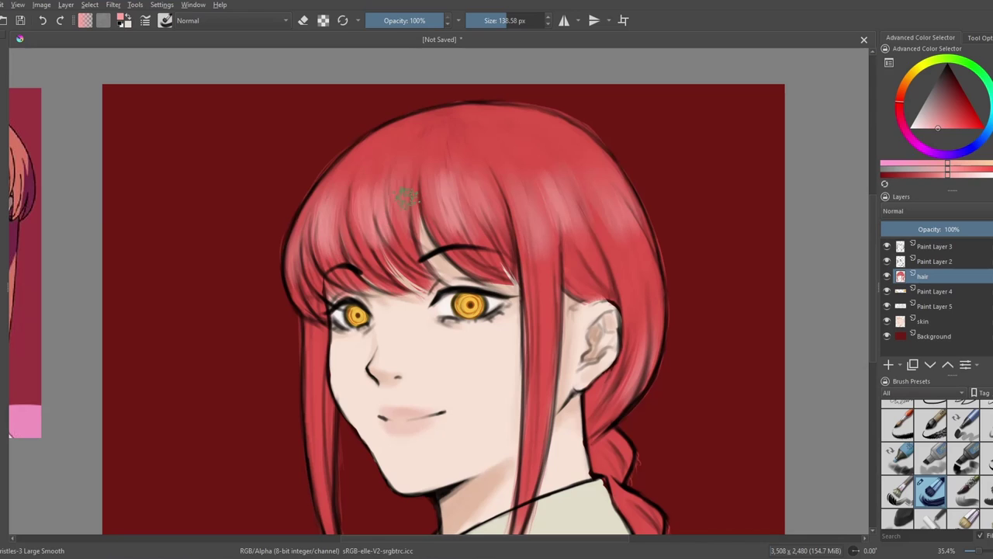
Step: Choose a deeper red and shade the bangs, side strands, hair above the ear and braid on the hair layer
{"action": "left_click", "coordinate": [966, 130]}
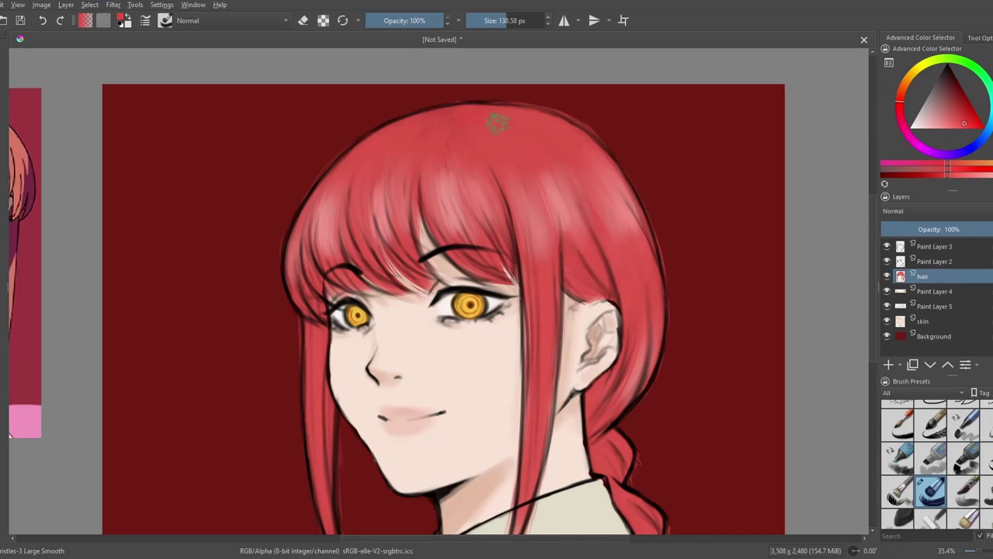
{"action": "left_click", "coordinate": [966, 114]}
{"action": "left_click_drag", "start_coordinate": [355, 180], "coordinate": [324, 219]}
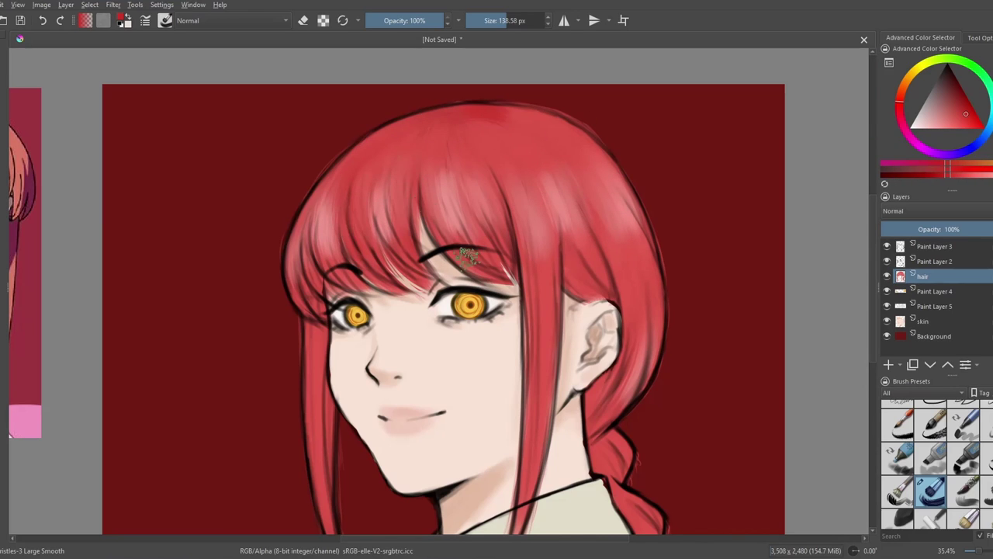
{"action": "mouse_move", "coordinate": [540, 176]}
{"action": "left_mouse_down"}
{"action": "mouse_move", "coordinate": [589, 262]}
{"action": "mouse_move", "coordinate": [544, 321]}
{"action": "mouse_move", "coordinate": [540, 386]}
{"action": "mouse_move", "coordinate": [611, 403]}
{"action": "mouse_move", "coordinate": [607, 434]}
{"action": "mouse_move", "coordinate": [620, 501]}
{"action": "left_mouse_up"}
{"action": "scroll", "coordinate": [621, 501], "scroll_direction": "down", "scroll_amount": 1}
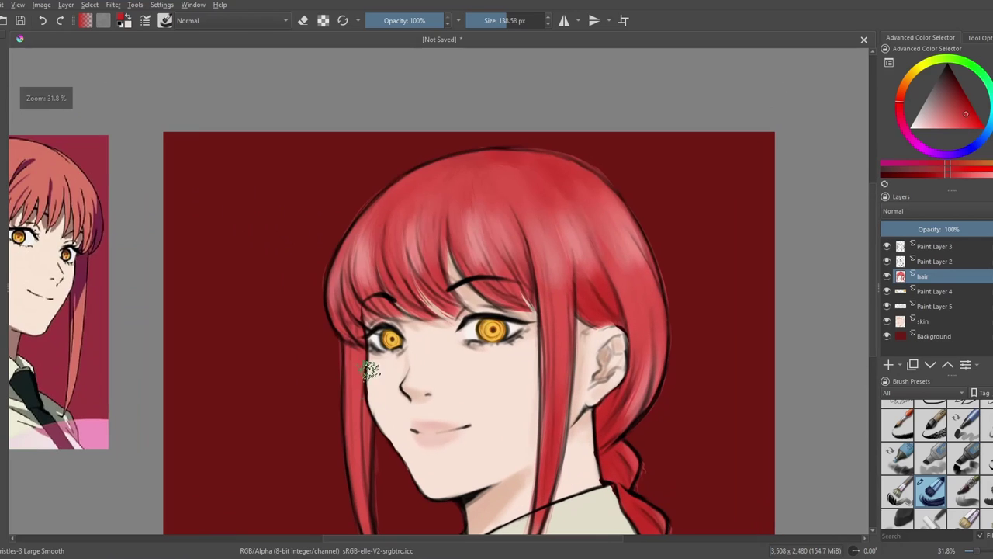
{"action": "scroll", "coordinate": [357, 326], "scroll_direction": "down", "scroll_amount": 1}
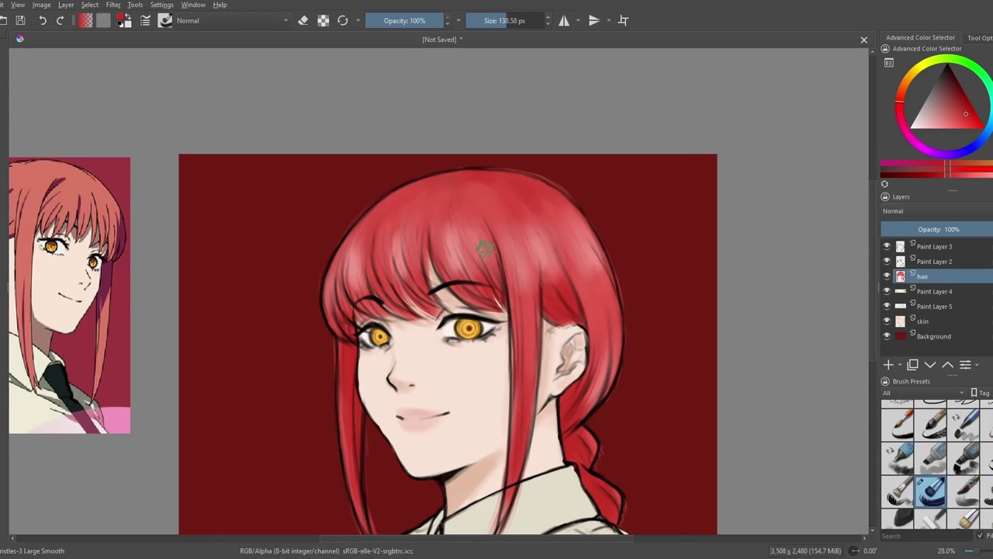
Step: Deepen the crown and the hair between the highlights with the same deep red, comparing against the reference
{"action": "scroll", "coordinate": [370, 266], "scroll_direction": "up", "scroll_amount": 2}
{"action": "scroll", "coordinate": [370, 266], "scroll_direction": "down", "scroll_amount": 1}
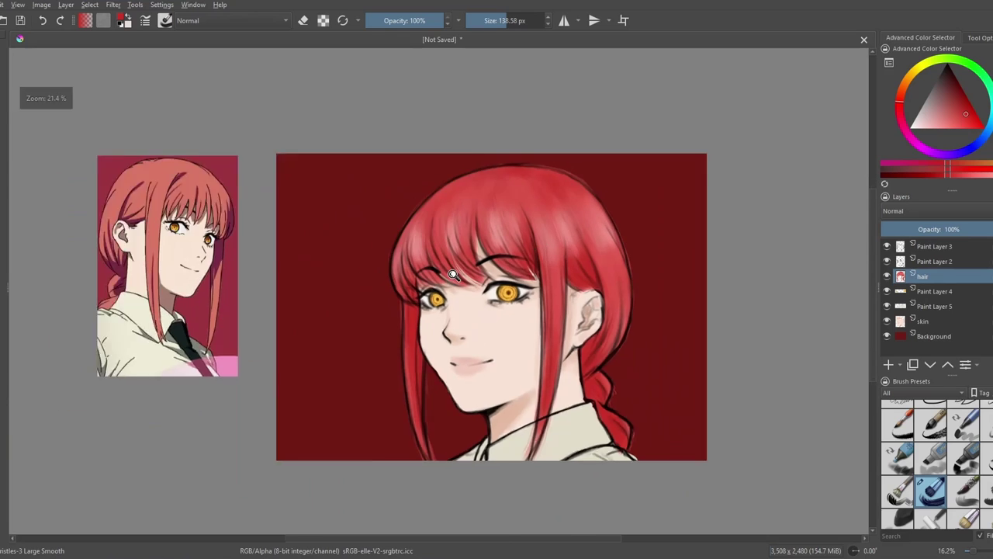
{"action": "scroll", "coordinate": [443, 155], "scroll_direction": "up", "scroll_amount": 3}
{"action": "scroll", "coordinate": [618, 233], "scroll_direction": "down", "scroll_amount": 1}
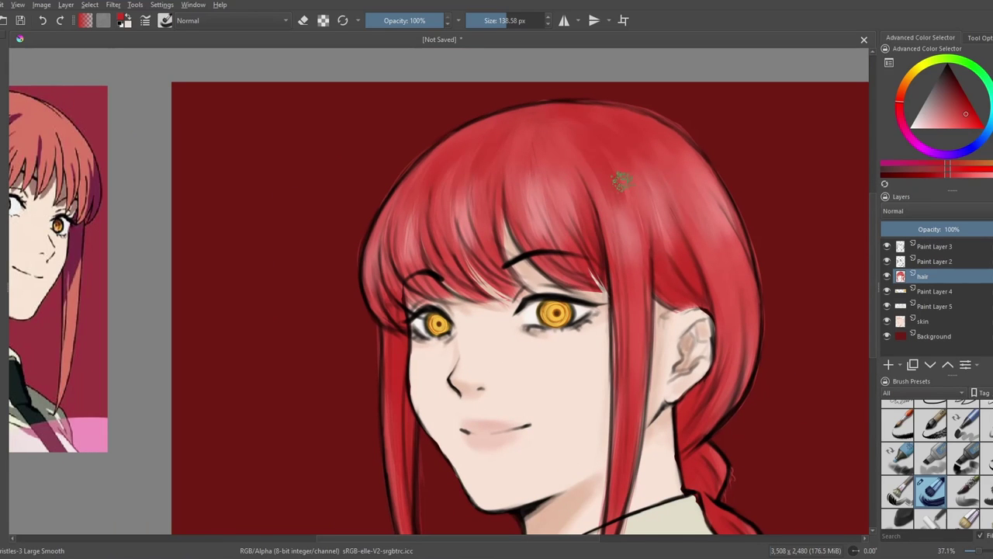
{"action": "scroll", "coordinate": [554, 125], "scroll_direction": "down", "scroll_amount": 1}
{"action": "key", "text": "e"}
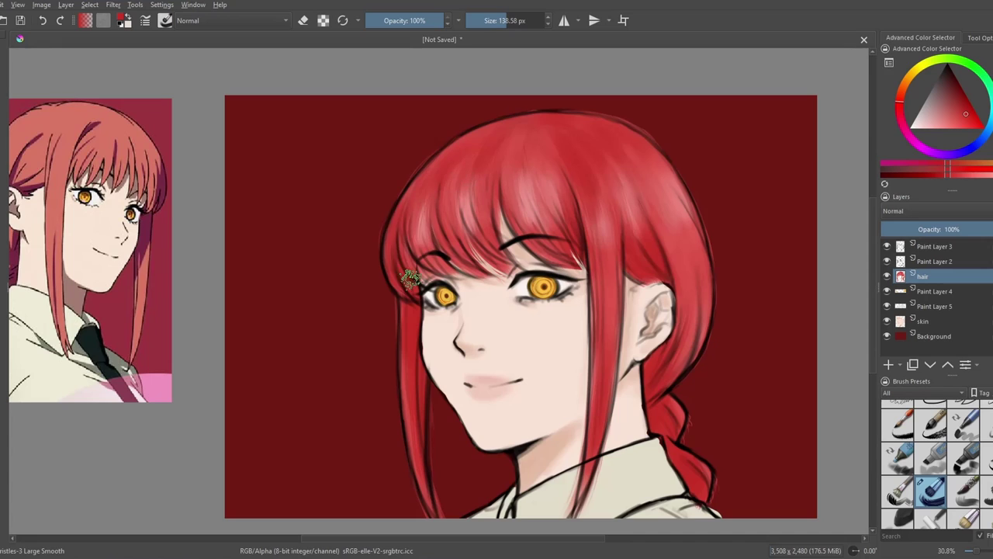
Step: Recolour the black hair outlines on Paint Layer 3 in dark red with the Airbrush Soft brush at about 734 px
{"action": "scroll", "coordinate": [625, 92], "scroll_direction": "up", "scroll_amount": 1}
{"action": "key", "text": "Page_Up"}
{"action": "key", "text": "Page_Up"}
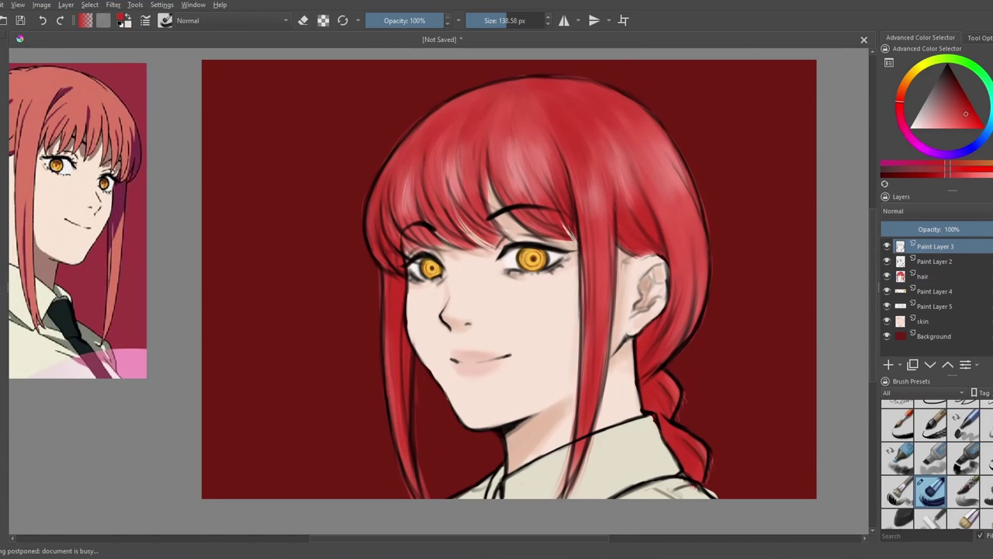
{"action": "key", "text": "slash"}
{"action": "left_click", "coordinate": [390, 122], "text": "ctrl"}
{"action": "left_click_drag", "start_coordinate": [373, 155], "coordinate": [388, 450]}
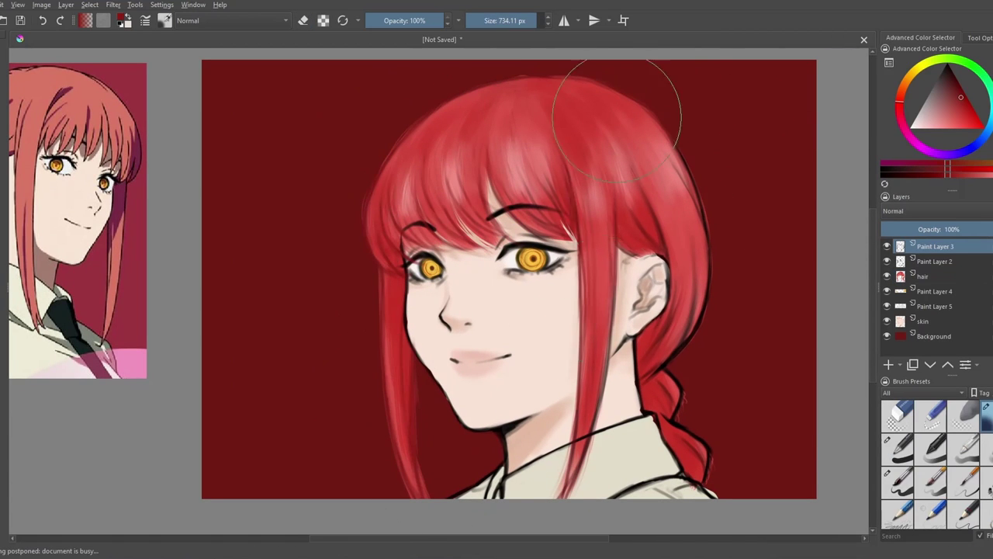
{"action": "left_click_drag", "start_coordinate": [660, 124], "coordinate": [699, 465]}
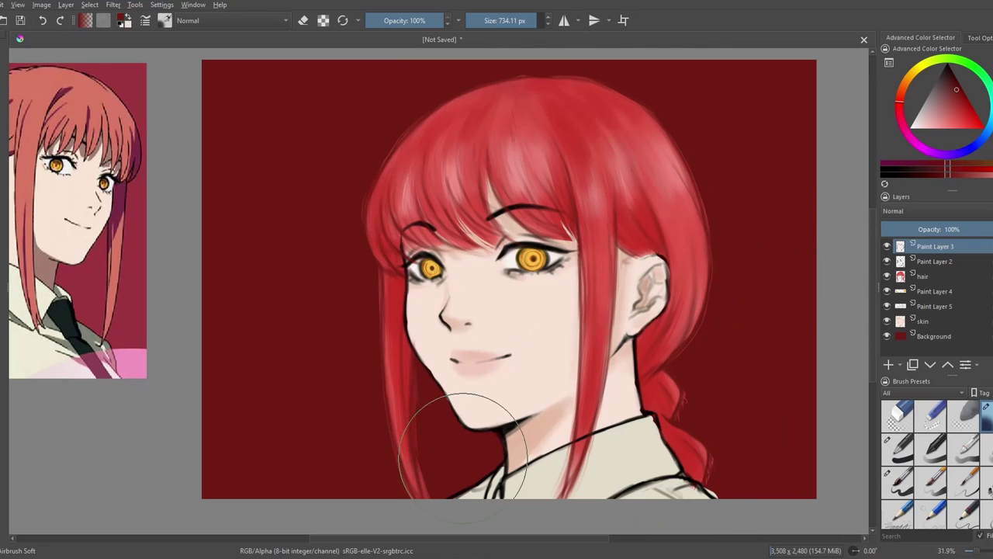
Step: Recolour the nose, jaw, neck and ear lines on Paint Layer 2 in brown with the soft airbrush at about 189 px
{"action": "scroll", "coordinate": [543, 314], "scroll_direction": "up", "scroll_amount": 1}
{"action": "left_click", "coordinate": [554, 310], "text": "ctrl"}
{"action": "left_click", "coordinate": [943, 123]}
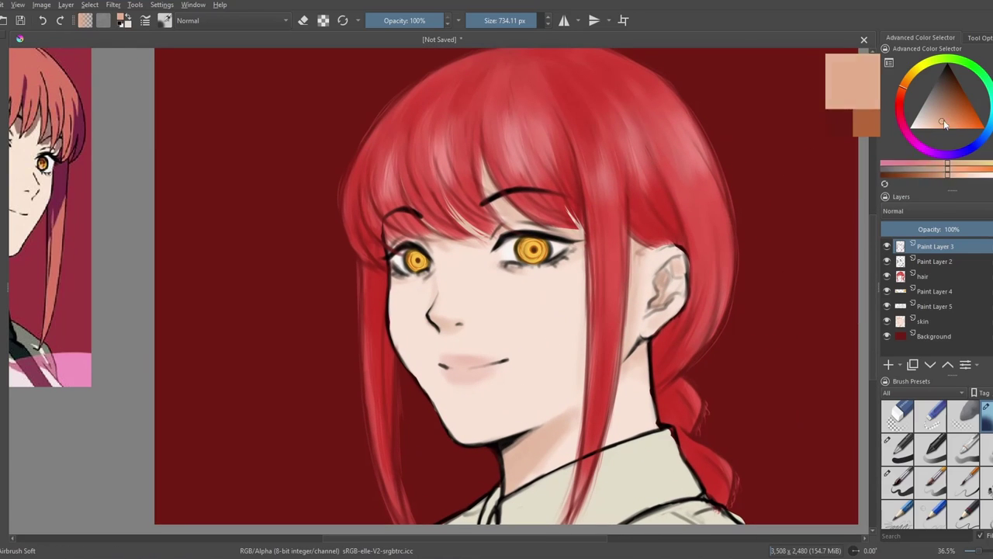
{"action": "key", "text": "Page_Down"}
{"action": "mouse_move", "coordinate": [944, 124]}
{"action": "left_mouse_down"}
{"action": "mouse_move", "coordinate": [960, 110]}
{"action": "mouse_move", "coordinate": [953, 98]}
{"action": "left_mouse_up"}
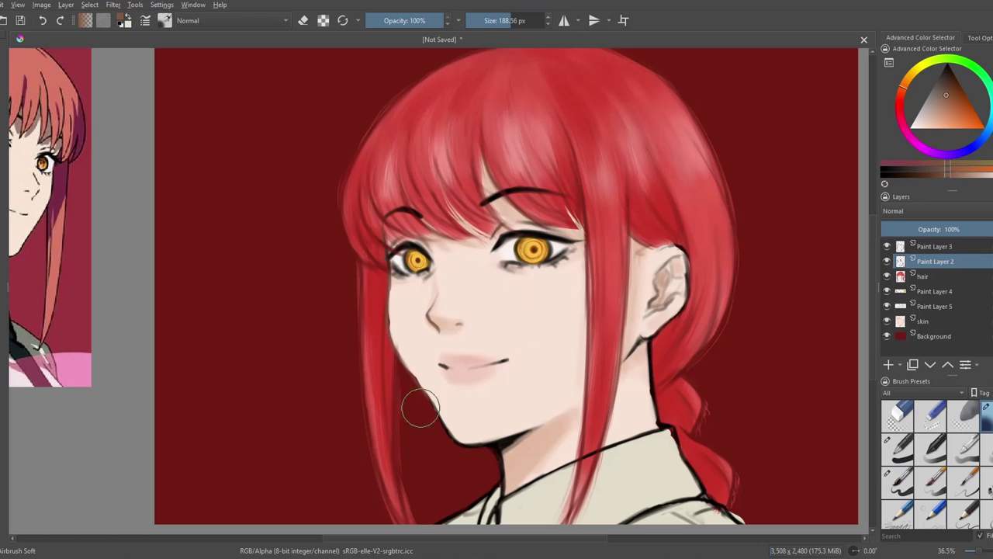
{"action": "left_click_drag", "start_coordinate": [419, 409], "coordinate": [506, 458]}
{"action": "left_click_drag", "start_coordinate": [671, 280], "coordinate": [637, 340]}
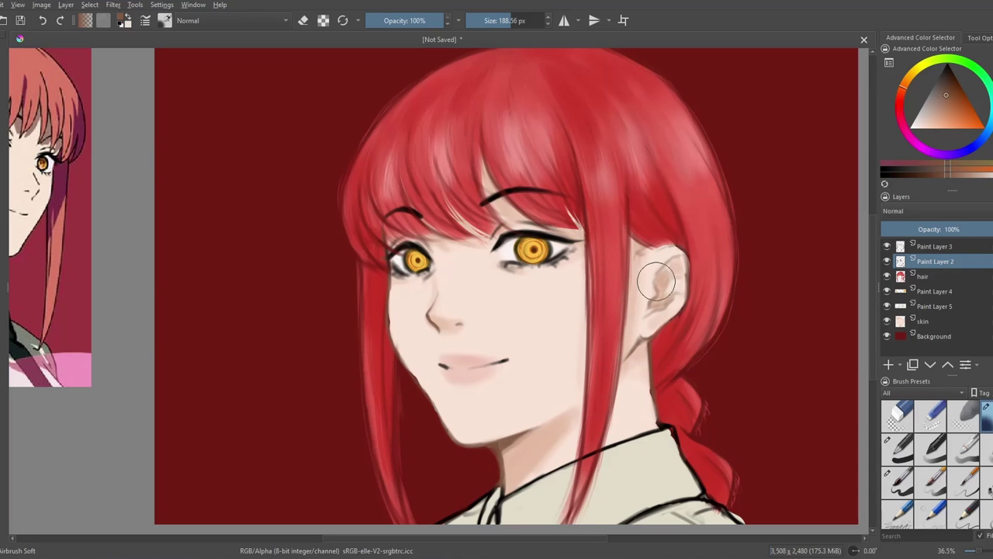
Step: Pick a darker brown and tint the lower lashes and the fine lines around the eyes on Paint Layer 2
{"action": "scroll", "coordinate": [409, 317], "scroll_direction": "up", "scroll_amount": 3}
{"action": "scroll", "coordinate": [410, 317], "scroll_direction": "down", "scroll_amount": 1}
{"action": "left_click", "coordinate": [949, 85]}
{"action": "scroll", "coordinate": [559, 247], "scroll_direction": "down", "scroll_amount": 1}
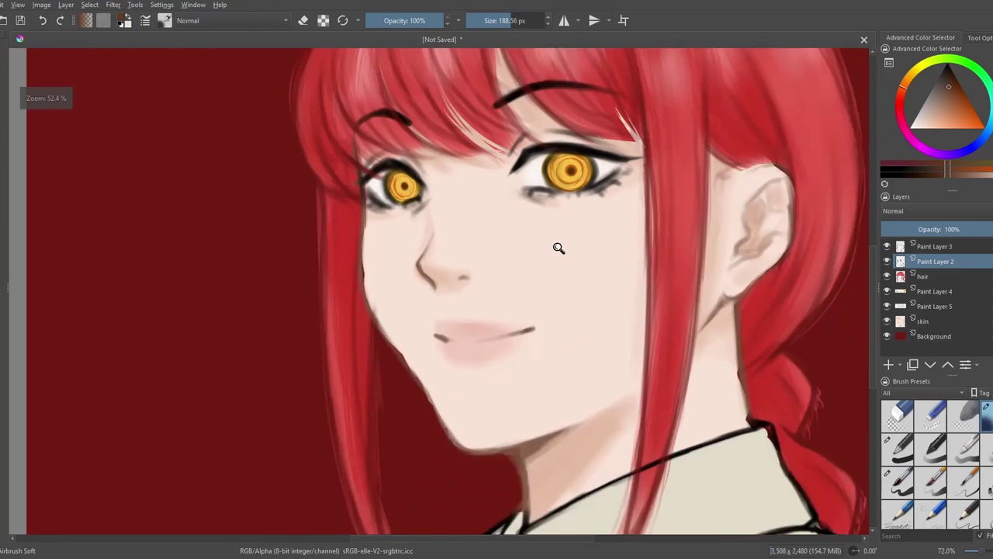
{"action": "scroll", "coordinate": [559, 248], "scroll_direction": "up", "scroll_amount": 2}
{"action": "scroll", "coordinate": [448, 295], "scroll_direction": "down", "scroll_amount": 2}
{"action": "scroll", "coordinate": [586, 167], "scroll_direction": "up", "scroll_amount": 1}
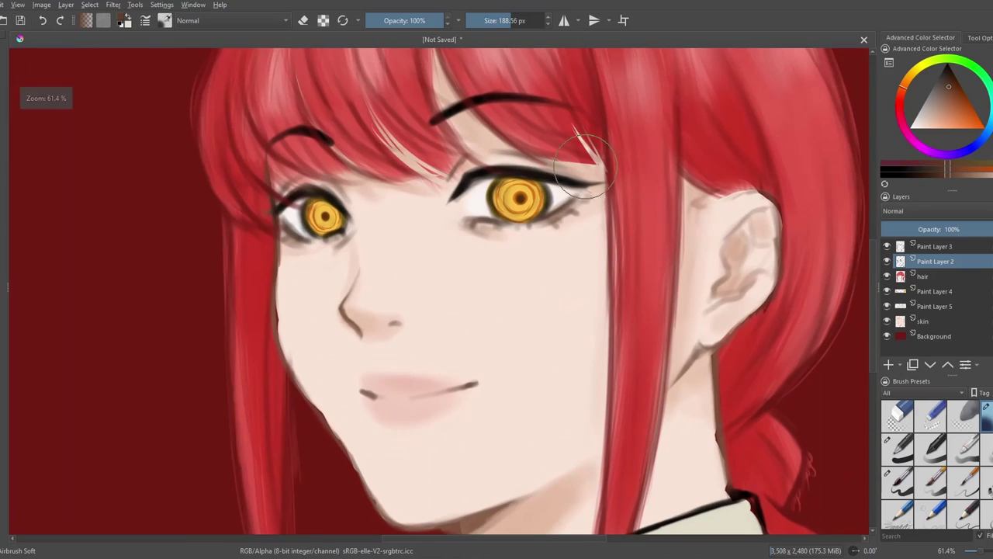
{"action": "scroll", "coordinate": [476, 288], "scroll_direction": "down", "scroll_amount": 2}
{"action": "scroll", "coordinate": [476, 288], "scroll_direction": "up", "scroll_amount": 1}
Step: Fill the gaps along the face contour on the skin layer with the light skin tone using the Basic-5 Size brush
{"action": "left_click", "coordinate": [920, 124]}
{"action": "left_click", "coordinate": [923, 321]}
{"action": "left_click", "coordinate": [898, 481]}
{"action": "scroll", "coordinate": [439, 282], "scroll_direction": "up", "scroll_amount": 2}
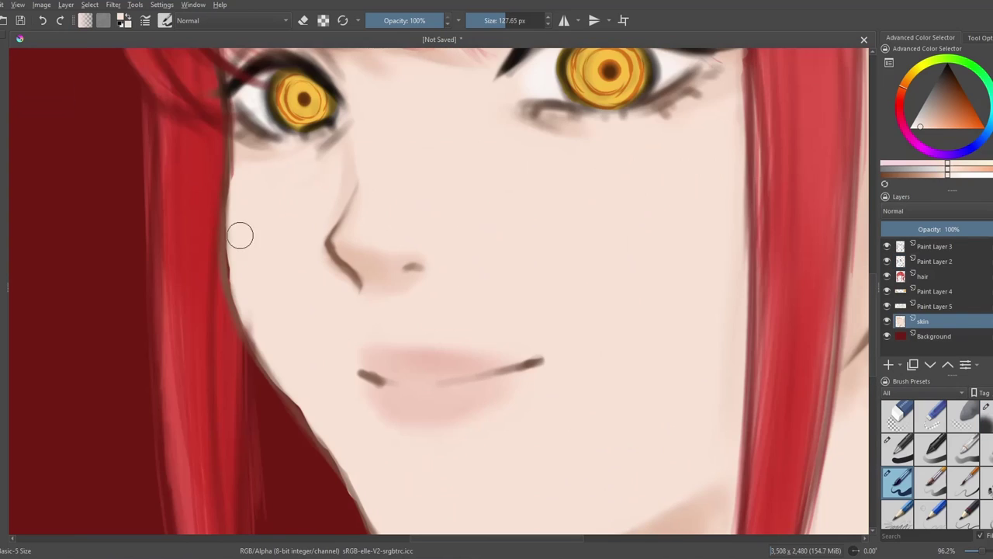
{"action": "scroll", "coordinate": [239, 235], "scroll_direction": "down", "scroll_amount": 3}
{"action": "scroll", "coordinate": [287, 269], "scroll_direction": "up", "scroll_amount": 2}
{"action": "scroll", "coordinate": [388, 401], "scroll_direction": "down", "scroll_amount": 3}
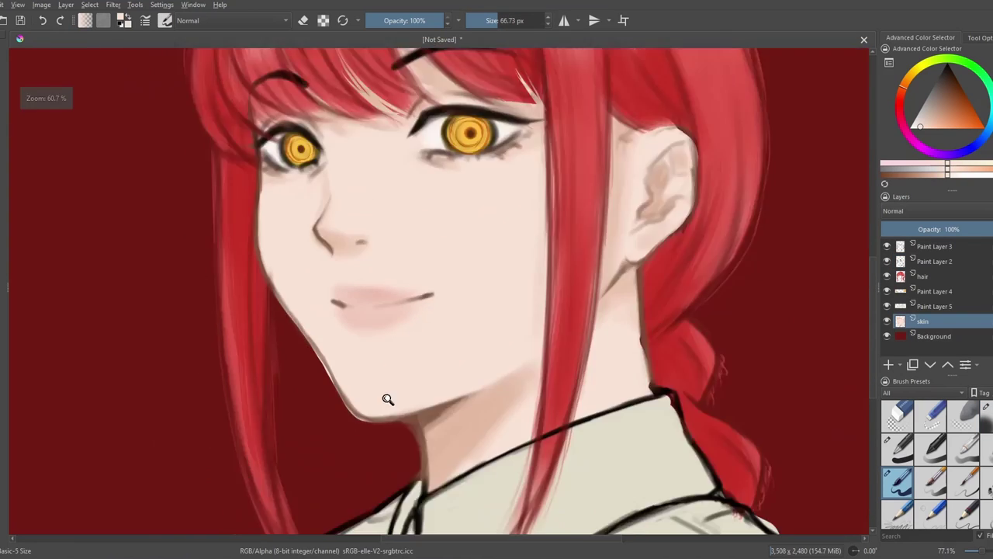
Step: Erase the skin colour spilling outside the jaw and neck with the Basic-5 Size brush at about 67 px
{"action": "scroll", "coordinate": [429, 405], "scroll_direction": "up", "scroll_amount": 2}
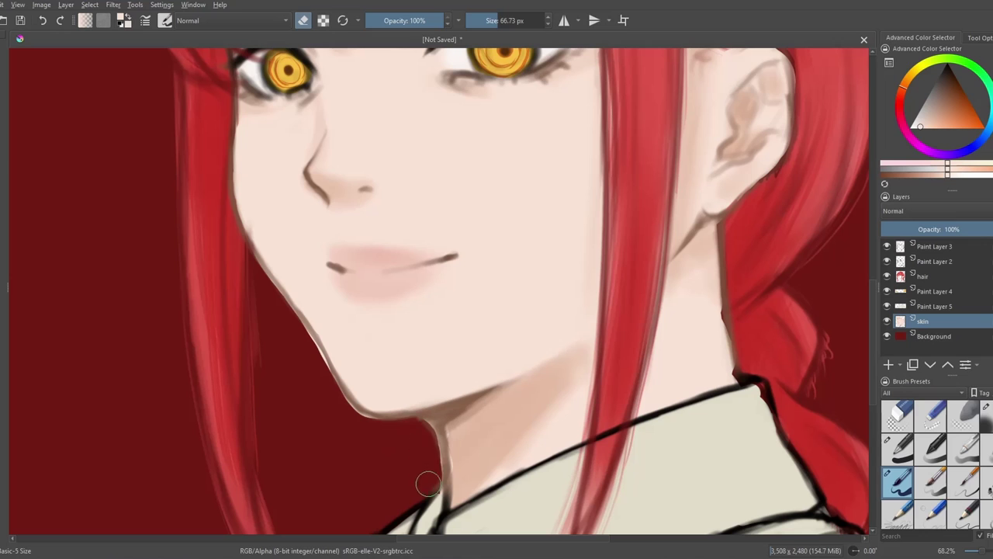
{"action": "scroll", "coordinate": [309, 356], "scroll_direction": "up", "scroll_amount": 1}
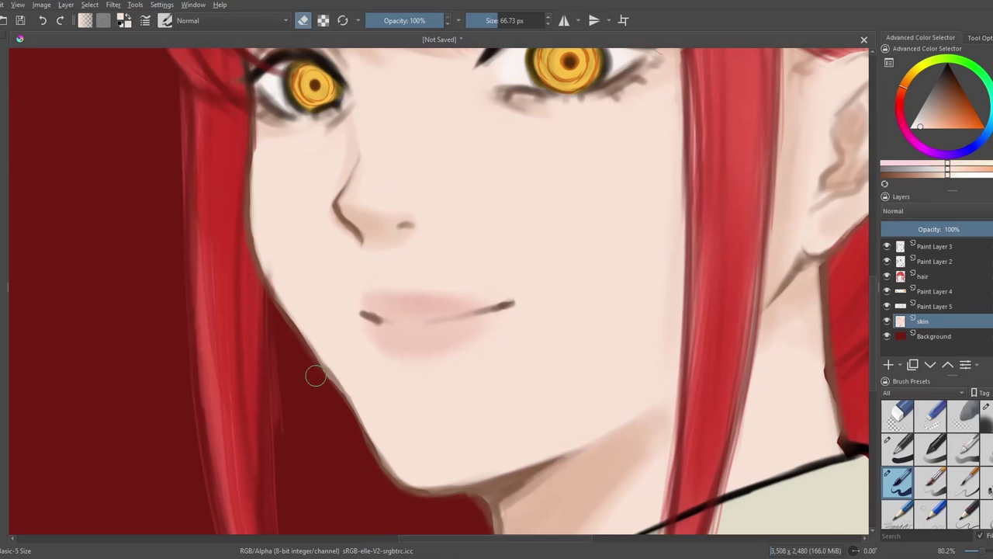
{"action": "scroll", "coordinate": [361, 444], "scroll_direction": "down", "scroll_amount": 3}
{"action": "scroll", "coordinate": [422, 401], "scroll_direction": "up", "scroll_amount": 2}
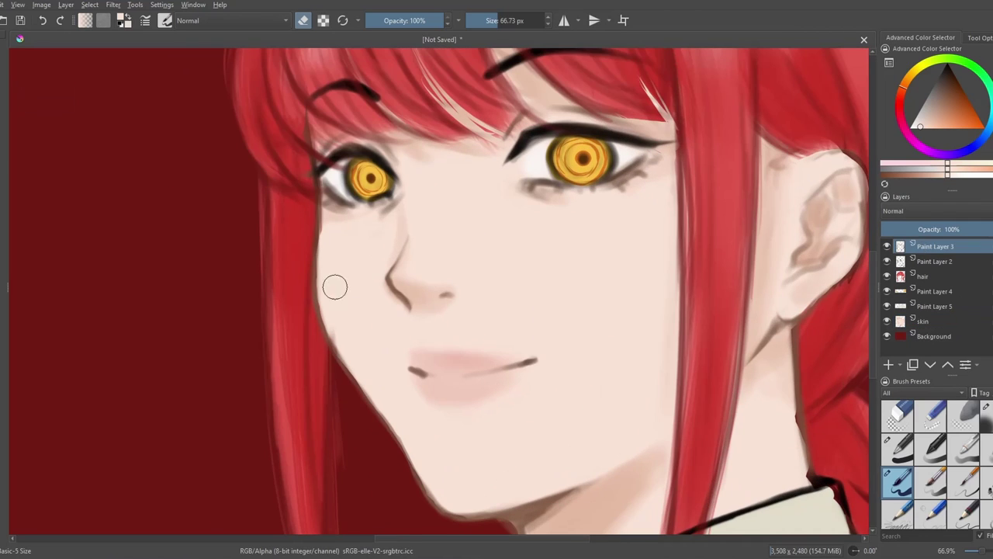
Step: Clean up the edges of the hair strands framing the face on Paint Layer 3 with the eraser
{"action": "key", "text": "r"}
{"action": "left_click", "coordinate": [738, 276]}
{"action": "key", "text": "r"}
{"action": "left_click", "coordinate": [763, 297]}
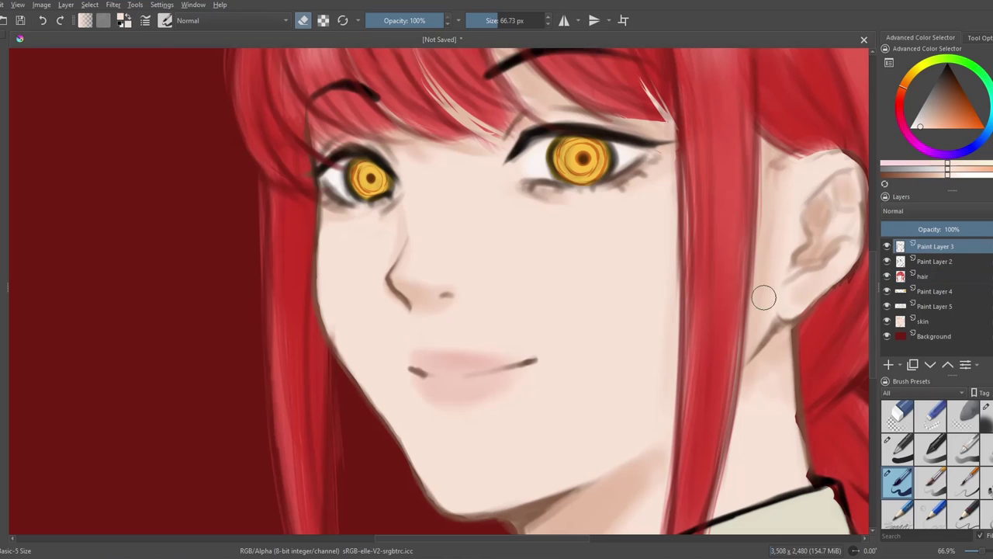
{"action": "scroll", "coordinate": [508, 356], "scroll_direction": "down", "scroll_amount": 2}
{"action": "scroll", "coordinate": [508, 356], "scroll_direction": "down", "scroll_amount": 3}
{"action": "scroll", "coordinate": [550, 306], "scroll_direction": "up", "scroll_amount": 6}
Step: Repaint the neck on the skin layer with light skin tone, giving the shadows below the ear and jaw crisp edges
{"action": "key", "text": "r"}
{"action": "left_click", "coordinate": [590, 342]}
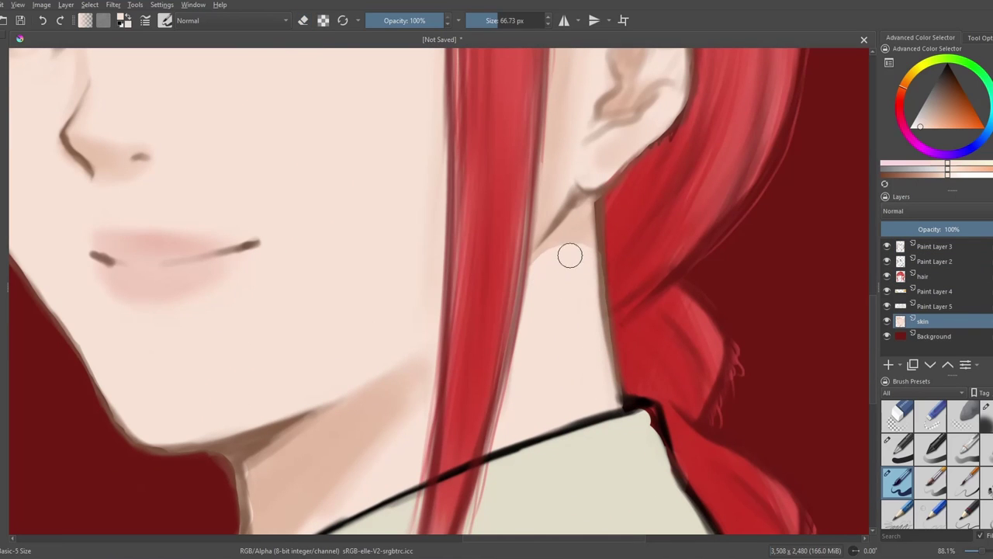
{"action": "scroll", "coordinate": [514, 329], "scroll_direction": "down", "scroll_amount": 3}
{"action": "scroll", "coordinate": [491, 353], "scroll_direction": "down", "scroll_amount": 2}
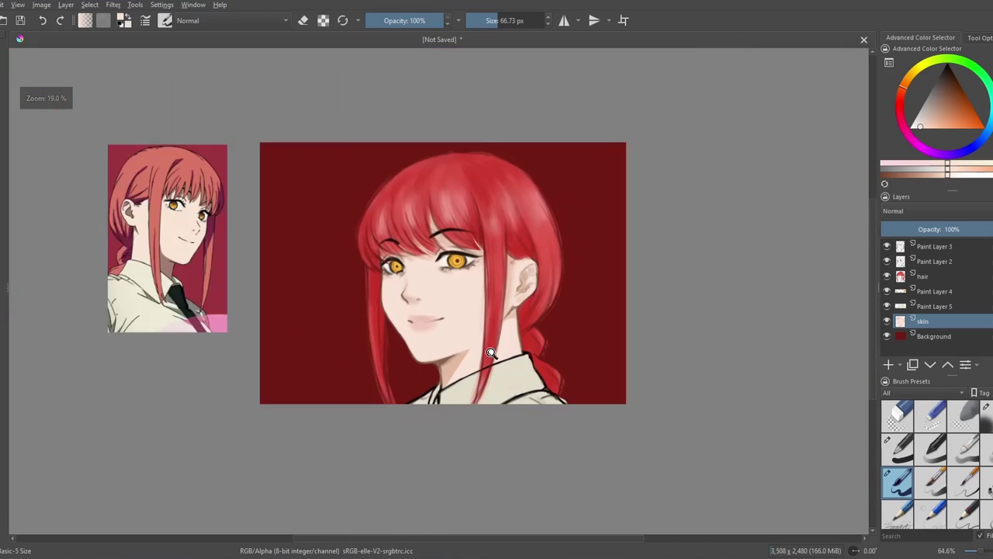
{"action": "scroll", "coordinate": [491, 353], "scroll_direction": "up", "scroll_amount": 3}
Step: Touch up the off-white shirt on Paint Layer 5 and erase the hair colour spilling over the shoulder
{"action": "key", "text": "r"}
{"action": "left_click", "coordinate": [539, 377]}
{"action": "scroll", "coordinate": [538, 377], "scroll_direction": "up", "scroll_amount": 2}
{"action": "scroll", "coordinate": [360, 452], "scroll_direction": "down", "scroll_amount": 1}
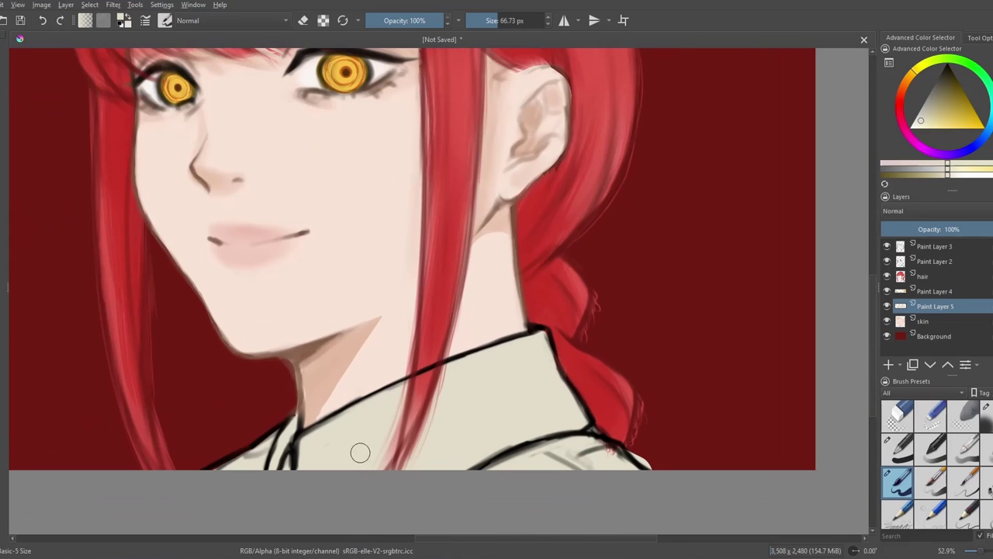
{"action": "key", "text": "r"}
{"action": "left_click", "coordinate": [648, 456]}
{"action": "scroll", "coordinate": [515, 401], "scroll_direction": "down", "scroll_amount": 1}
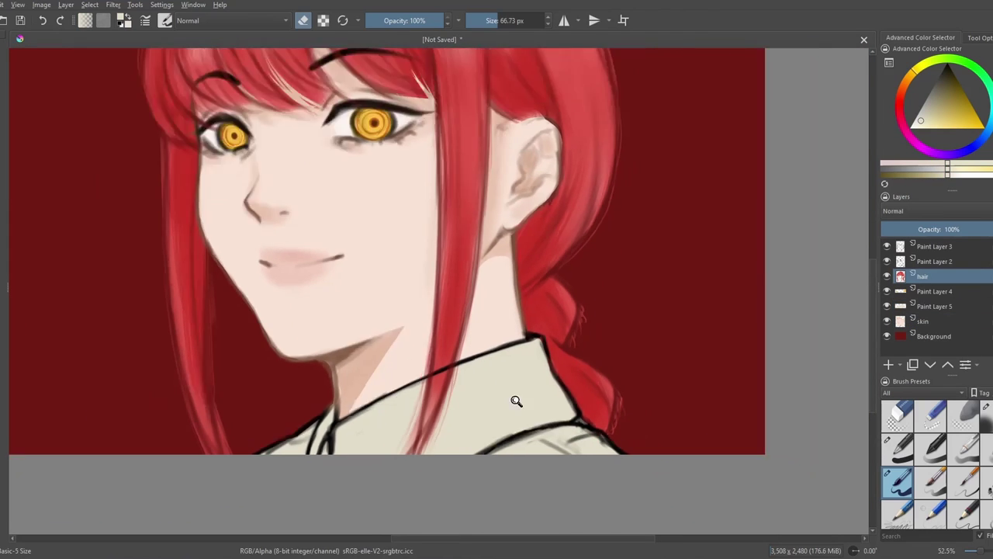
{"action": "left_click_drag", "start_coordinate": [514, 401], "coordinate": [643, 412]}
Step: Recolour the black collar and shirt lines on Paint Layer 2 in olive with the soft airbrush at about 189 px
{"action": "left_click", "coordinate": [942, 101]}
{"action": "left_click", "coordinate": [935, 261]}
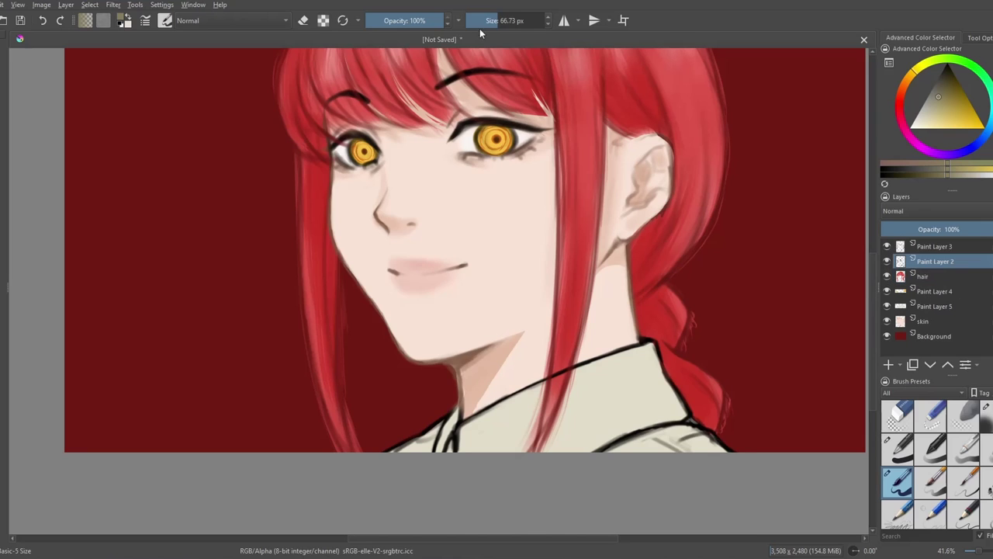
{"action": "key", "text": "/"}
{"action": "left_click_drag", "start_coordinate": [479, 435], "coordinate": [644, 361]}
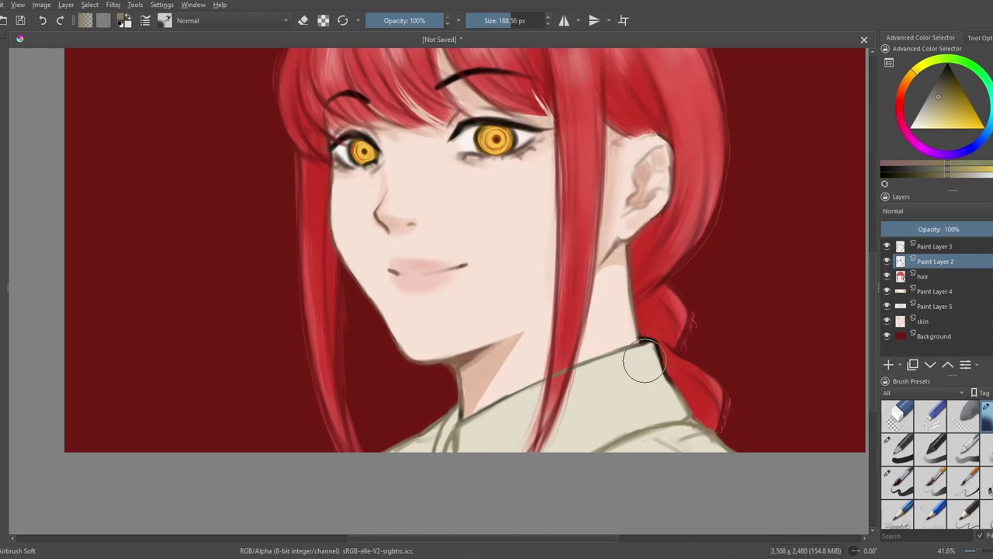
Step: Tidy the collar and shoulder line work on Paint Layer 2 with the Basic-5 Size eraser at about 45 px
{"action": "scroll", "coordinate": [561, 347], "scroll_direction": "up", "scroll_amount": 2}
{"action": "key", "text": "/"}
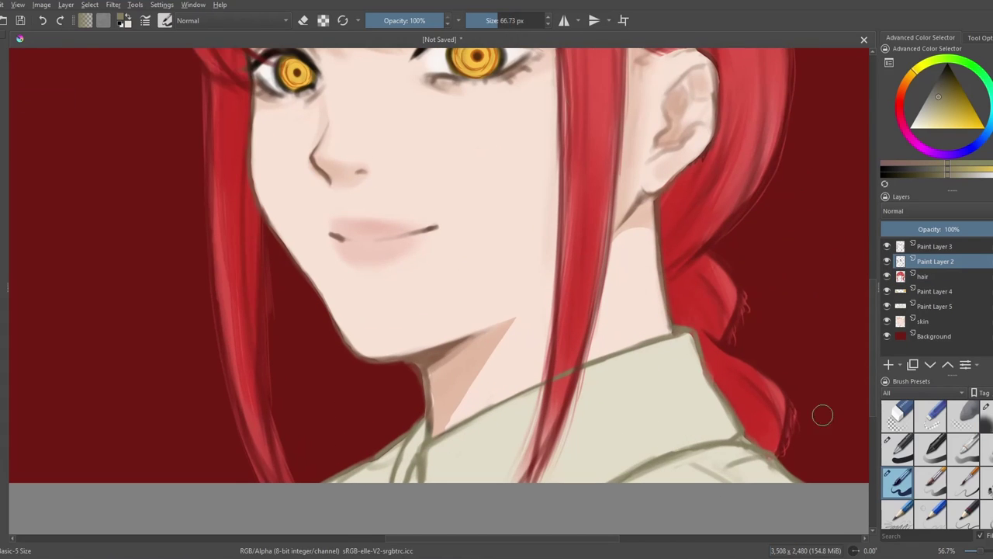
{"action": "scroll", "coordinate": [561, 374], "scroll_direction": "up", "scroll_amount": 3}
{"action": "scroll", "coordinate": [530, 385], "scroll_direction": "down", "scroll_amount": 7}
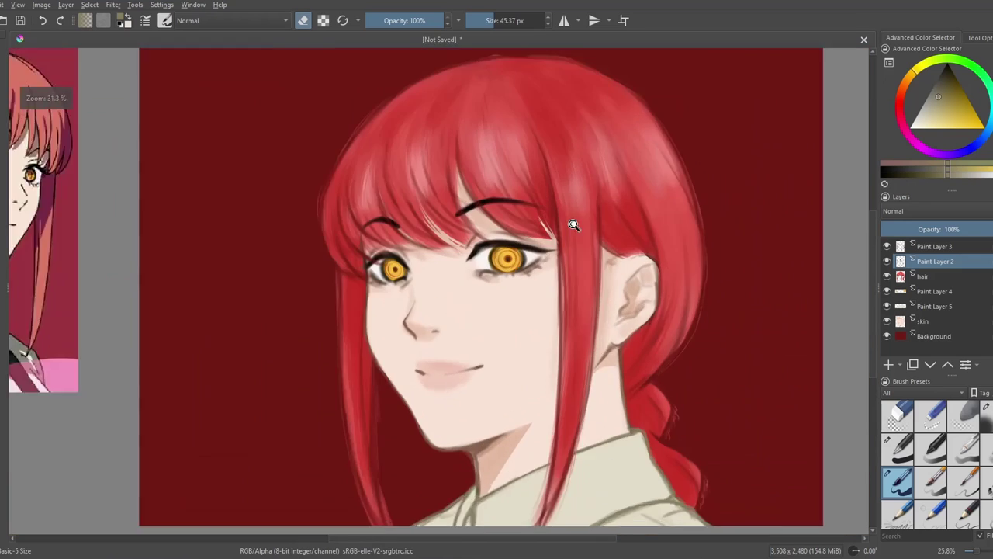
Step: Sample the yellow of the larger eye's iris and switch from erasing to painting on the eye colour layers
{"action": "scroll", "coordinate": [543, 256], "scroll_direction": "up", "scroll_amount": 2}
{"action": "scroll", "coordinate": [530, 260], "scroll_direction": "down", "scroll_amount": 1}
{"action": "scroll", "coordinate": [530, 261], "scroll_direction": "up", "scroll_amount": 6}
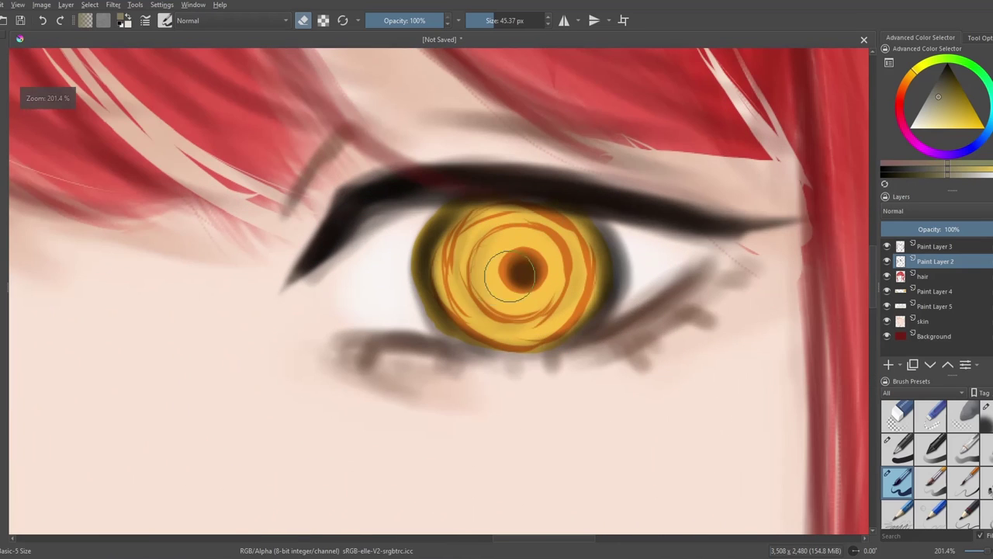
{"action": "left_click", "coordinate": [530, 261], "text": "ctrl"}
{"action": "key", "text": "e"}
{"action": "left_click", "coordinate": [931, 291]}
{"action": "left_click", "coordinate": [890, 306]}
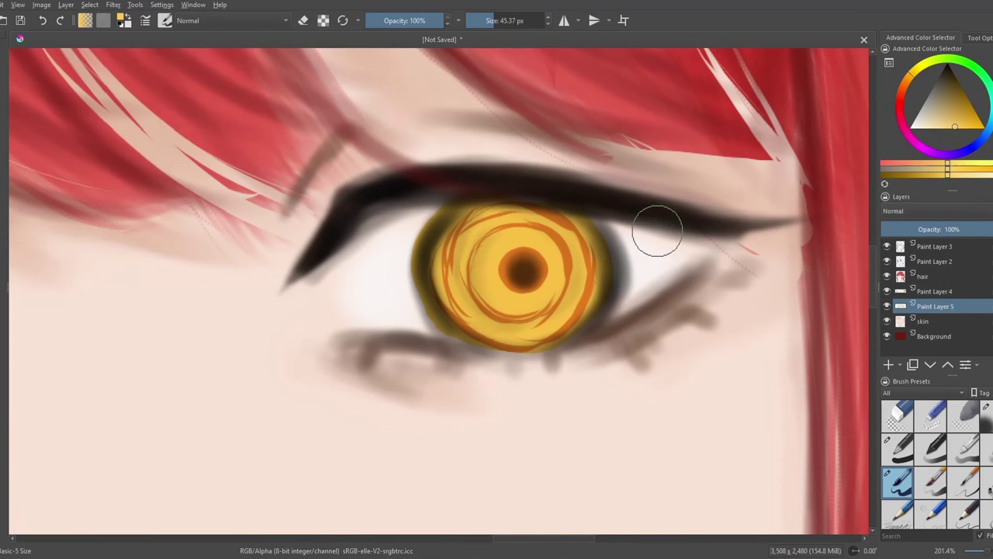
Step: Try placing Paint Layer 5 above Paint Layer 4 in the layer stack
{"action": "key", "text": "ctrl+Page_Up"}
{"action": "scroll", "coordinate": [439, 291], "scroll_direction": "down", "scroll_amount": 6}
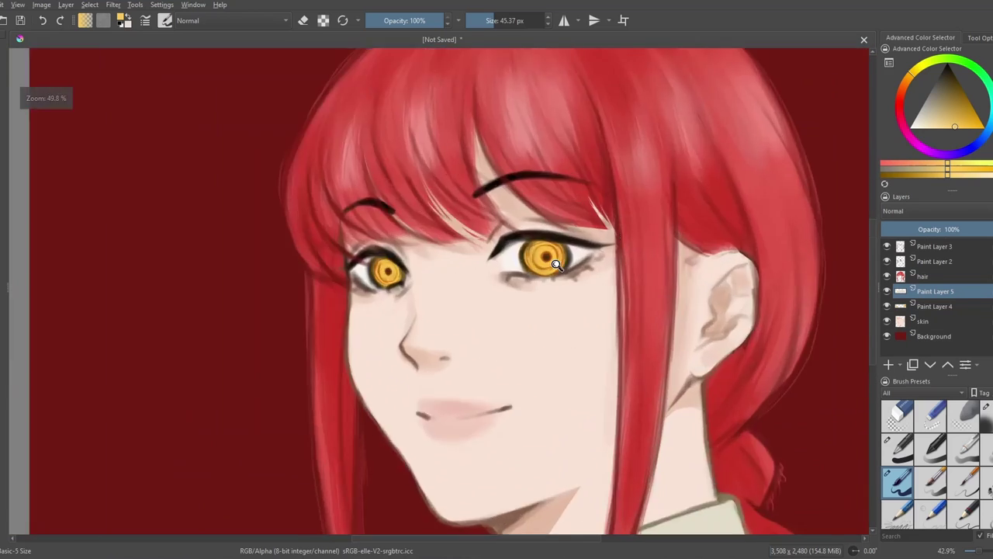
{"action": "scroll", "coordinate": [439, 291], "scroll_direction": "up", "scroll_amount": 4}
{"action": "scroll", "coordinate": [438, 291], "scroll_direction": "down", "scroll_amount": 4}
{"action": "scroll", "coordinate": [438, 291], "scroll_direction": "up", "scroll_amount": 3}
{"action": "key", "text": "ctrl+Page_Down"}
Step: Soften the iris colouring on Paint Layer 4 with the sampled yellow using the soft airbrush at about 12 px
{"action": "key", "text": "slash"}
{"action": "left_click", "coordinate": [923, 291]}
{"action": "scroll", "coordinate": [496, 263], "scroll_direction": "up", "scroll_amount": 1}
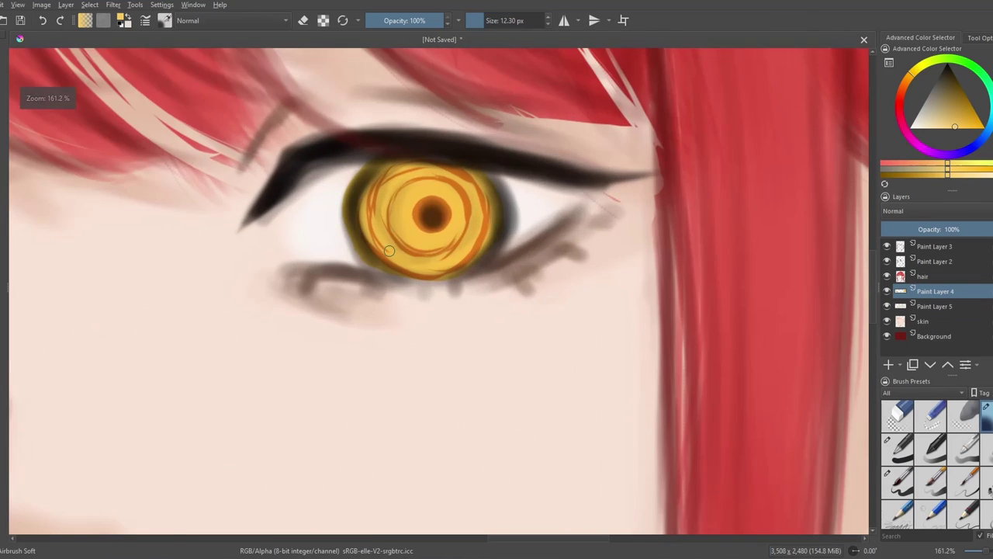
{"action": "scroll", "coordinate": [497, 264], "scroll_direction": "down", "scroll_amount": 6}
{"action": "scroll", "coordinate": [498, 344], "scroll_direction": "up", "scroll_amount": 1}
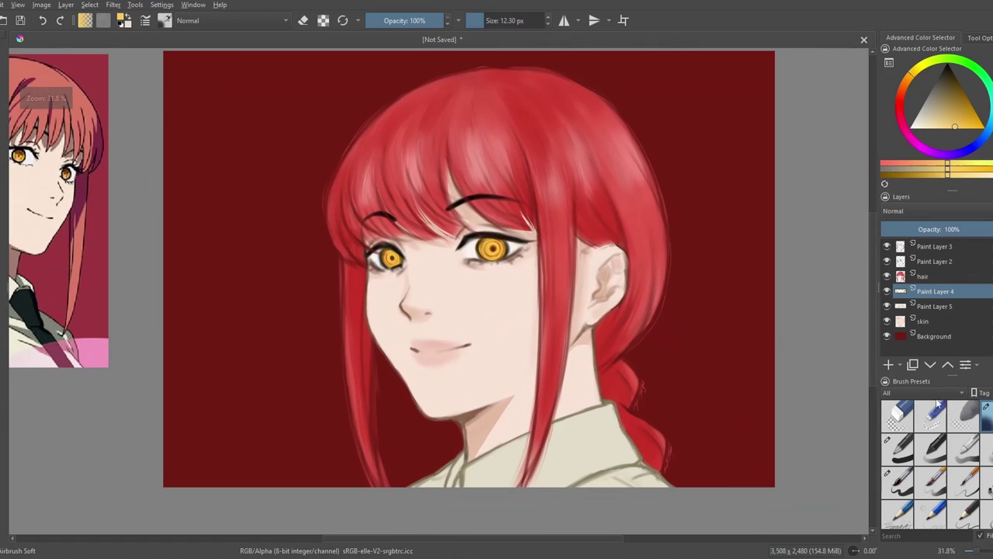
Step: Add a new paint layer directly above Background and choose the Charcoal Rock Soft brush at about 823 px
{"action": "left_click", "coordinate": [931, 260]}
{"action": "left_click", "coordinate": [931, 336]}
{"action": "left_click", "coordinate": [889, 364]}
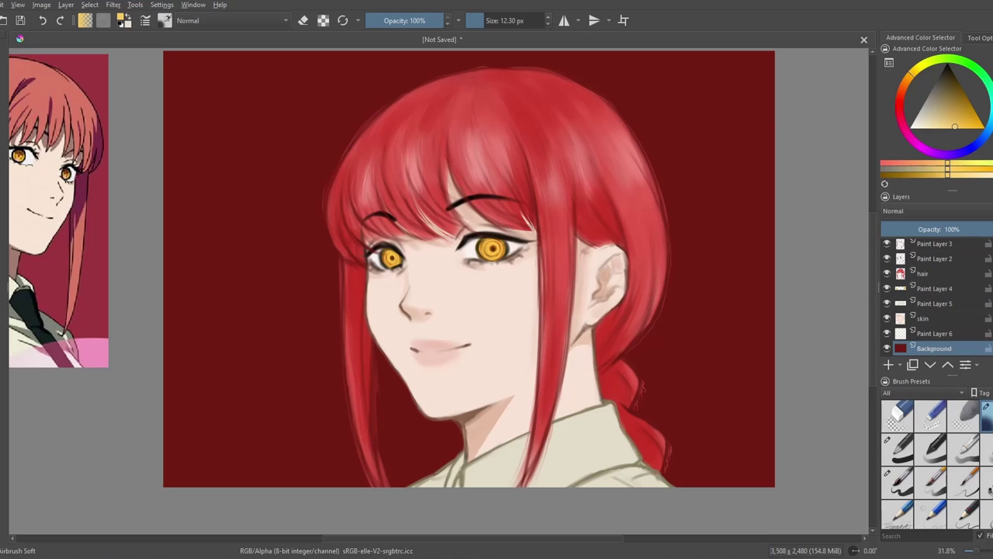
{"action": "key", "text": "slash"}
{"action": "left_click", "coordinate": [935, 333]}
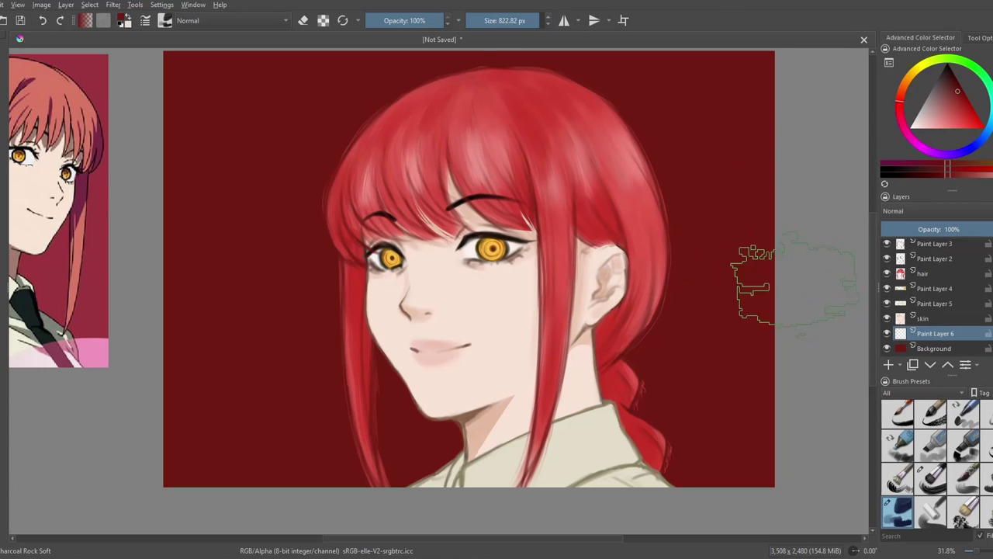
Step: Fill the Background layer with a more saturated dark red
{"action": "left_click", "coordinate": [555, 177], "text": "ctrl"}
{"action": "left_click", "coordinate": [934, 349]}
{"action": "left_click", "coordinate": [963, 91]}
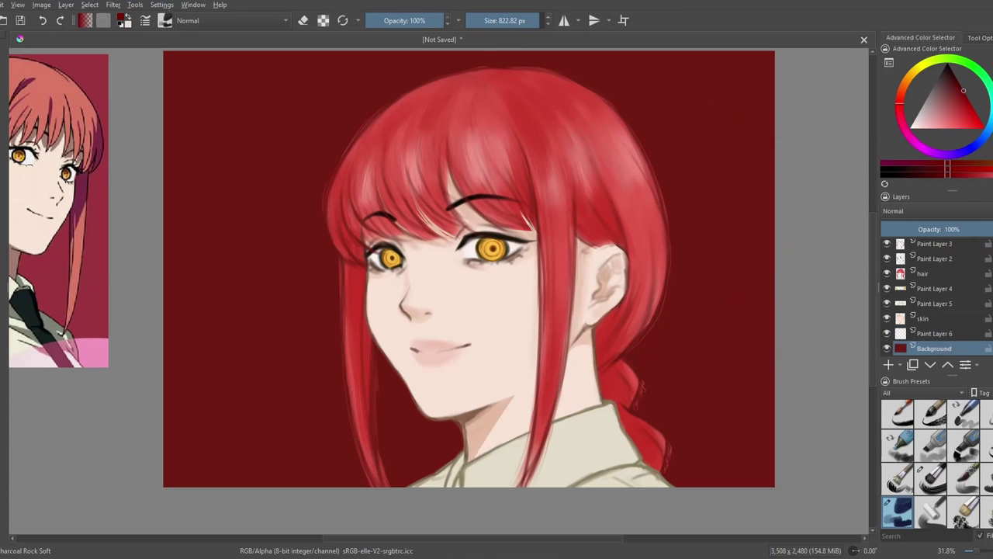
{"action": "key", "text": "BackSpace"}
Step: Paint textured charcoal strokes around the figure on Paint Layer 6 in medium red, pale pink and bright red
{"action": "left_click", "coordinate": [965, 109]}
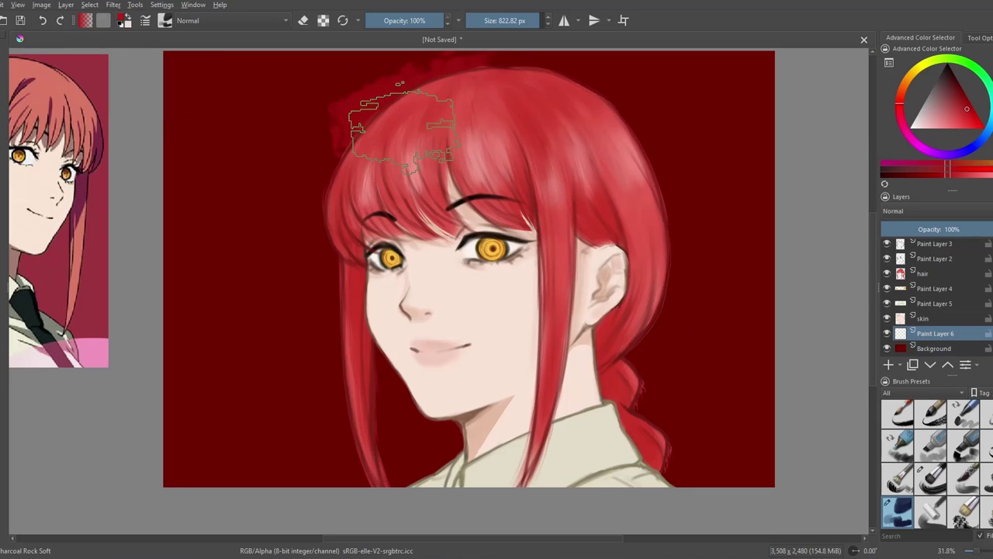
{"action": "mouse_move", "coordinate": [402, 128]}
{"action": "left_mouse_down"}
{"action": "mouse_move", "coordinate": [400, 229]}
{"action": "mouse_move", "coordinate": [429, 371]}
{"action": "mouse_move", "coordinate": [632, 397]}
{"action": "mouse_move", "coordinate": [633, 165]}
{"action": "mouse_move", "coordinate": [468, 96]}
{"action": "mouse_move", "coordinate": [334, 250]}
{"action": "mouse_move", "coordinate": [529, 376]}
{"action": "mouse_move", "coordinate": [660, 419]}
{"action": "mouse_move", "coordinate": [637, 149]}
{"action": "mouse_move", "coordinate": [364, 290]}
{"action": "mouse_move", "coordinate": [589, 386]}
{"action": "mouse_move", "coordinate": [645, 173]}
{"action": "mouse_move", "coordinate": [956, 118]}
{"action": "mouse_move", "coordinate": [367, 270]}
{"action": "mouse_move", "coordinate": [430, 398]}
{"action": "mouse_move", "coordinate": [561, 378]}
{"action": "mouse_move", "coordinate": [627, 160]}
{"action": "mouse_move", "coordinate": [823, 159]}
{"action": "left_mouse_up"}
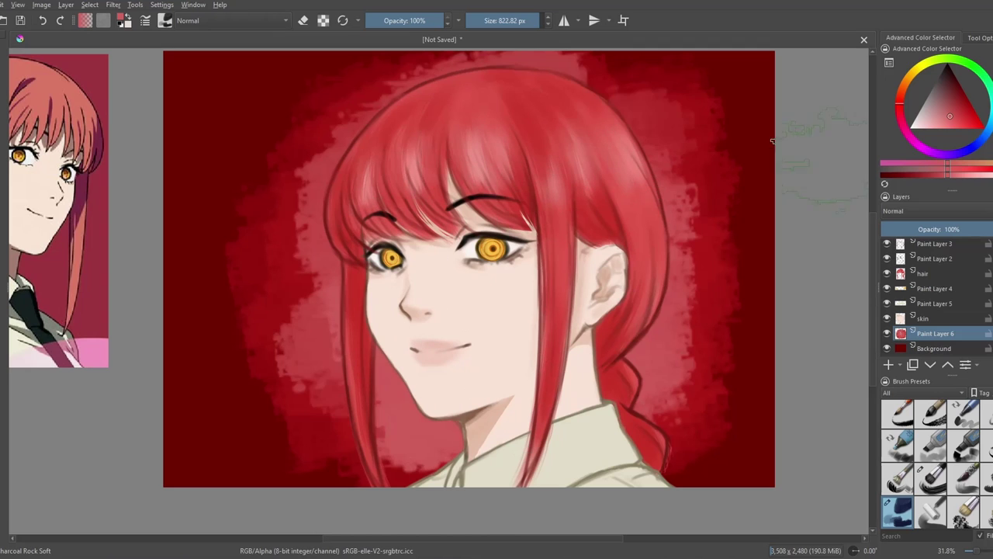
{"action": "left_click", "coordinate": [929, 134]}
{"action": "mouse_move", "coordinate": [590, 86]}
{"action": "left_mouse_down"}
{"action": "mouse_move", "coordinate": [326, 295]}
{"action": "mouse_move", "coordinate": [587, 365]}
{"action": "mouse_move", "coordinate": [408, 166]}
{"action": "mouse_move", "coordinate": [326, 419]}
{"action": "left_mouse_up"}
{"action": "left_click", "coordinate": [981, 128]}
{"action": "mouse_move", "coordinate": [311, 155]}
{"action": "left_mouse_down"}
{"action": "mouse_move", "coordinate": [378, 402]}
{"action": "mouse_move", "coordinate": [576, 423]}
{"action": "mouse_move", "coordinate": [724, 342]}
{"action": "mouse_move", "coordinate": [702, 86]}
{"action": "left_mouse_up"}
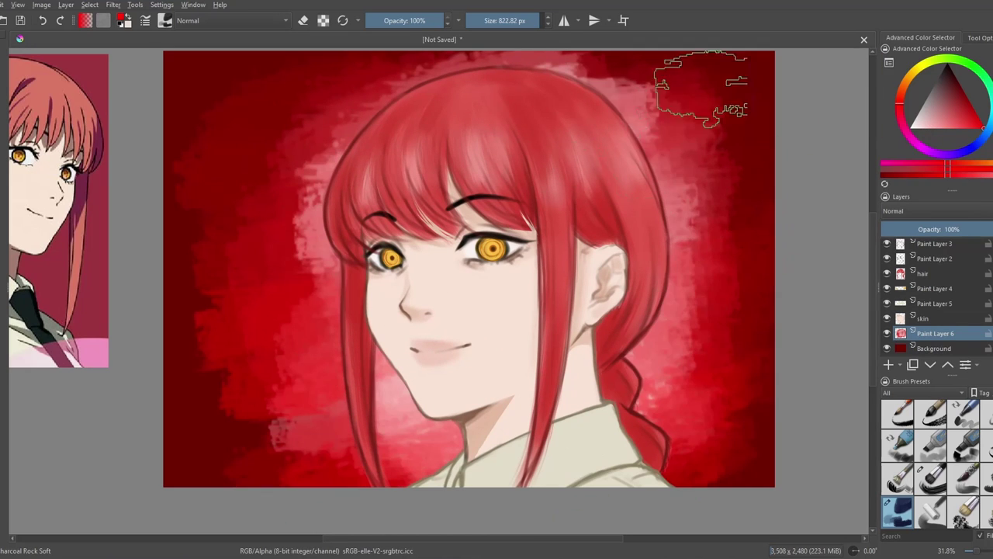
Step: Darken the backdrop around the head and along the edges on Paint Layer 6 with very dark red strokes
{"action": "left_click", "coordinate": [698, 435], "text": "ctrl"}
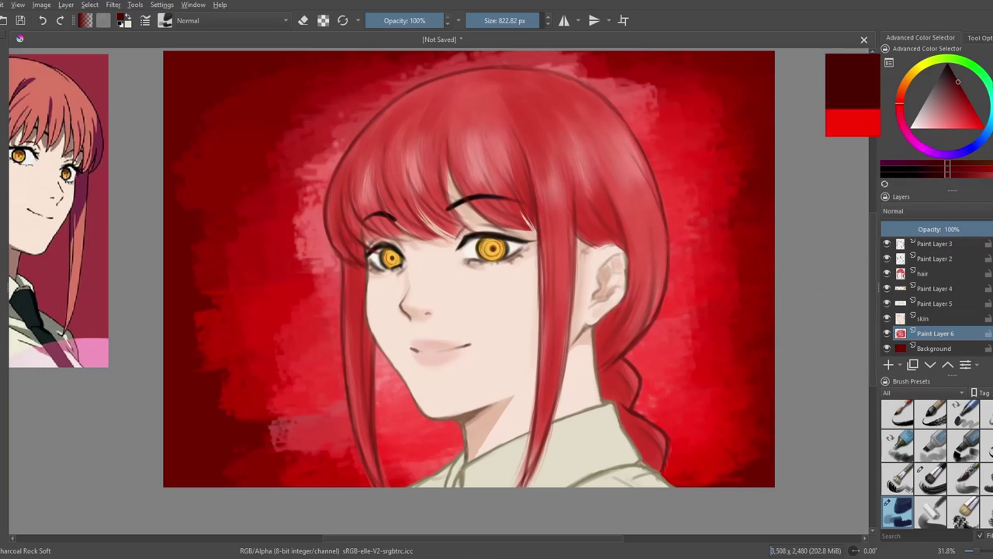
{"action": "mouse_move", "coordinate": [543, 70]}
{"action": "left_mouse_down"}
{"action": "mouse_move", "coordinate": [478, 206]}
{"action": "mouse_move", "coordinate": [667, 411]}
{"action": "mouse_move", "coordinate": [643, 155]}
{"action": "mouse_move", "coordinate": [388, 295]}
{"action": "mouse_move", "coordinate": [330, 172]}
{"action": "mouse_move", "coordinate": [672, 344]}
{"action": "mouse_move", "coordinate": [178, 455]}
{"action": "mouse_move", "coordinate": [688, 354]}
{"action": "mouse_move", "coordinate": [446, 101]}
{"action": "left_mouse_up"}
{"action": "left_click_drag", "start_coordinate": [665, 199], "coordinate": [506, 283]}
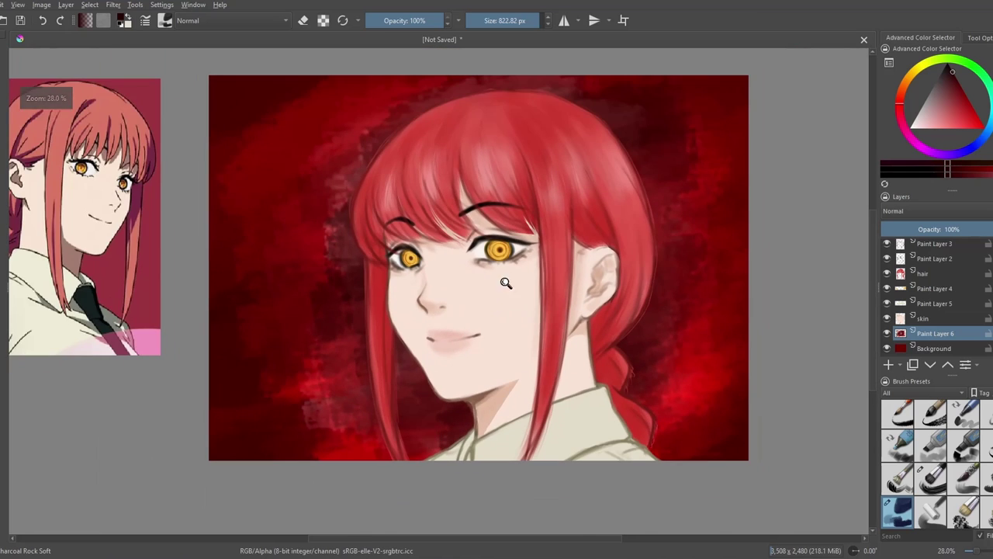
{"action": "scroll", "coordinate": [659, 233], "scroll_direction": "up", "scroll_amount": 1}
Step: Add a new layer above Paint Layer 3, fill it with very dark red and set its opacity to 26%
{"action": "left_click", "coordinate": [935, 243]}
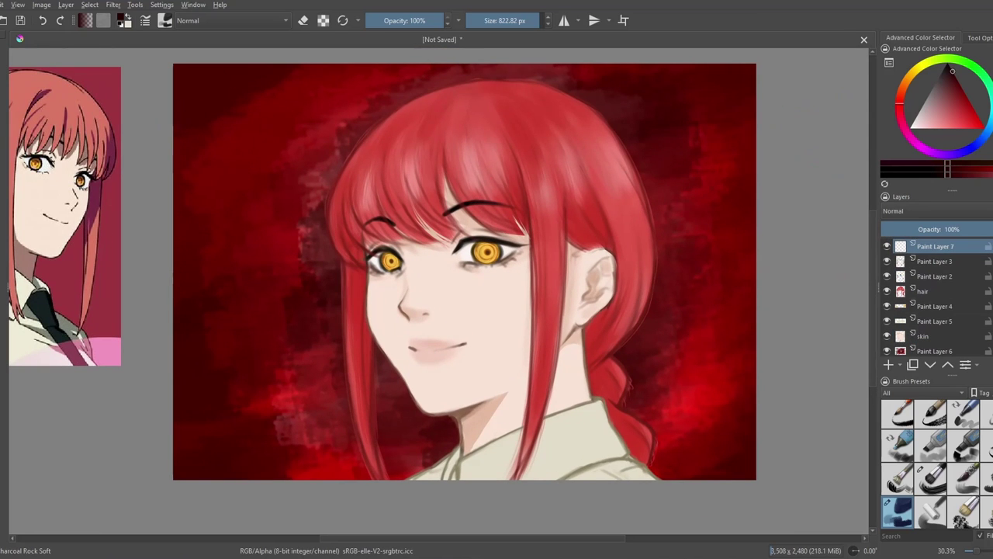
{"action": "key", "text": "shift+BackSpace"}
{"action": "left_click_drag", "start_coordinate": [970, 229], "coordinate": [911, 229]}
Step: Erase the dark overlay over the irises and cut small highlights on the nose, lips, cheeks and eyes with Basic-5 Size at about 27 px
{"action": "scroll", "coordinate": [903, 481], "scroll_direction": "down", "scroll_amount": 3}
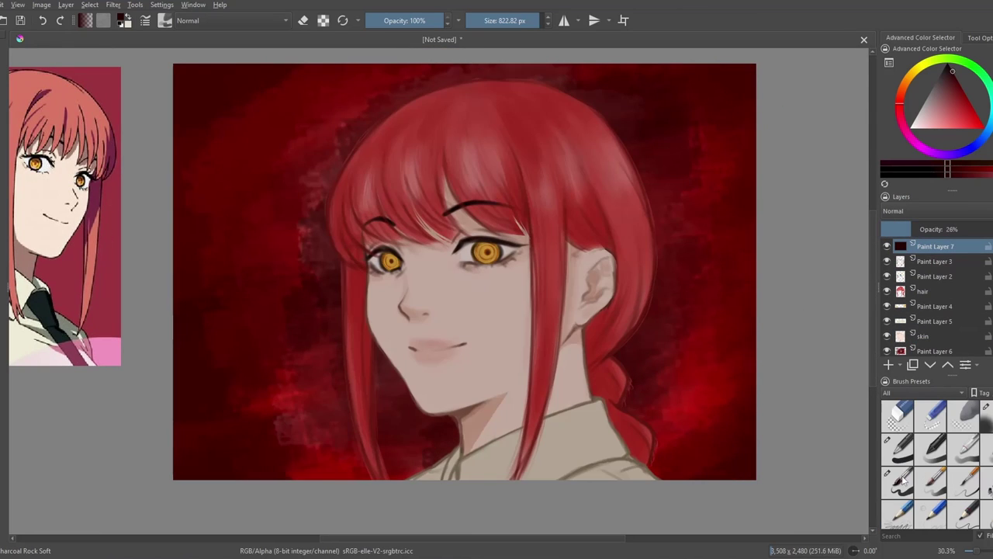
{"action": "left_click", "coordinate": [900, 481]}
{"action": "left_click_drag", "start_coordinate": [475, 245], "coordinate": [512, 234]}
{"action": "mouse_move", "coordinate": [512, 275]}
{"action": "left_mouse_down"}
{"action": "mouse_move", "coordinate": [342, 295]}
{"action": "mouse_move", "coordinate": [411, 406]}
{"action": "left_mouse_up"}
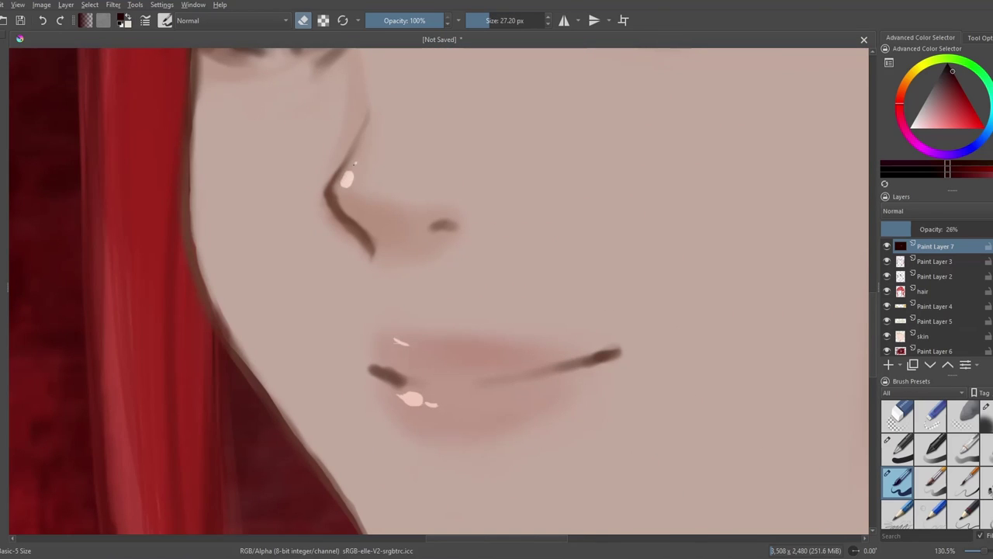
{"action": "left_click_drag", "start_coordinate": [354, 163], "coordinate": [314, 221]}
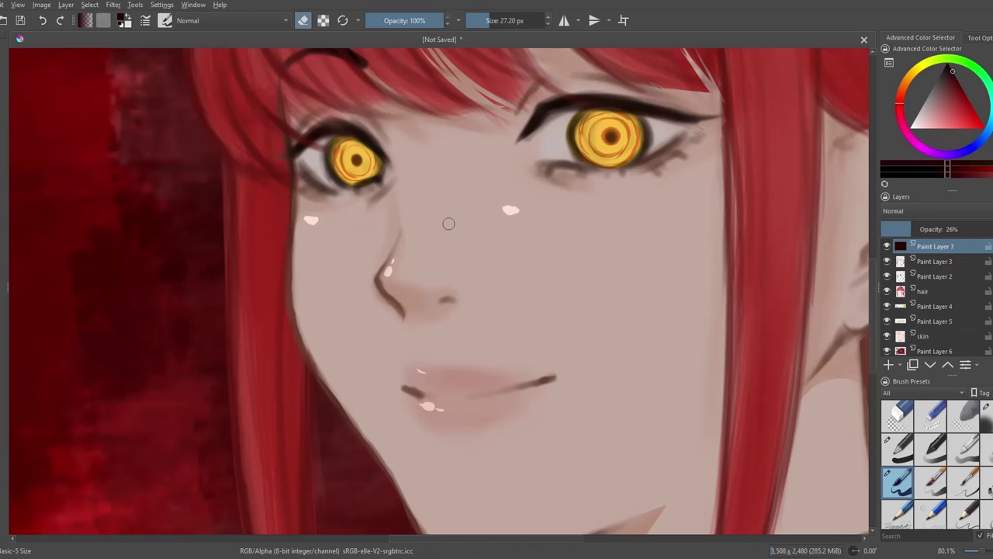
{"action": "mouse_move", "coordinate": [449, 224]}
{"action": "left_mouse_down"}
{"action": "mouse_move", "coordinate": [504, 229]}
{"action": "mouse_move", "coordinate": [381, 240]}
{"action": "mouse_move", "coordinate": [442, 233]}
{"action": "mouse_move", "coordinate": [439, 317]}
{"action": "mouse_move", "coordinate": [406, 47]}
{"action": "left_mouse_up"}
Step: Erase glossy hair highlights from the dark overlay along the bangs, crown and strands with Bristles-3 Large Smooth at about 117 px
{"action": "key", "text": "slash"}
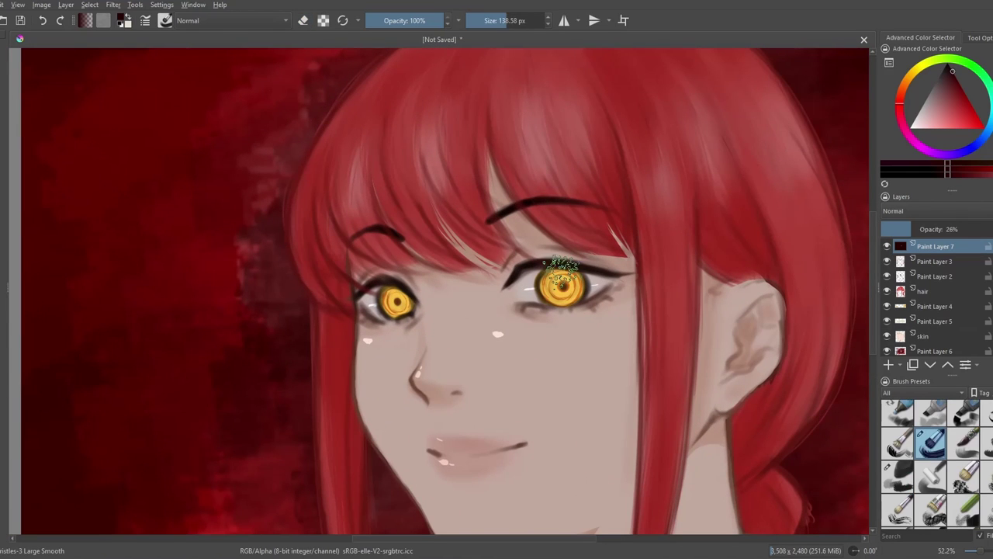
{"action": "mouse_move", "coordinate": [318, 155]}
{"action": "left_mouse_down"}
{"action": "mouse_move", "coordinate": [395, 93]}
{"action": "mouse_move", "coordinate": [392, 147]}
{"action": "left_mouse_up"}
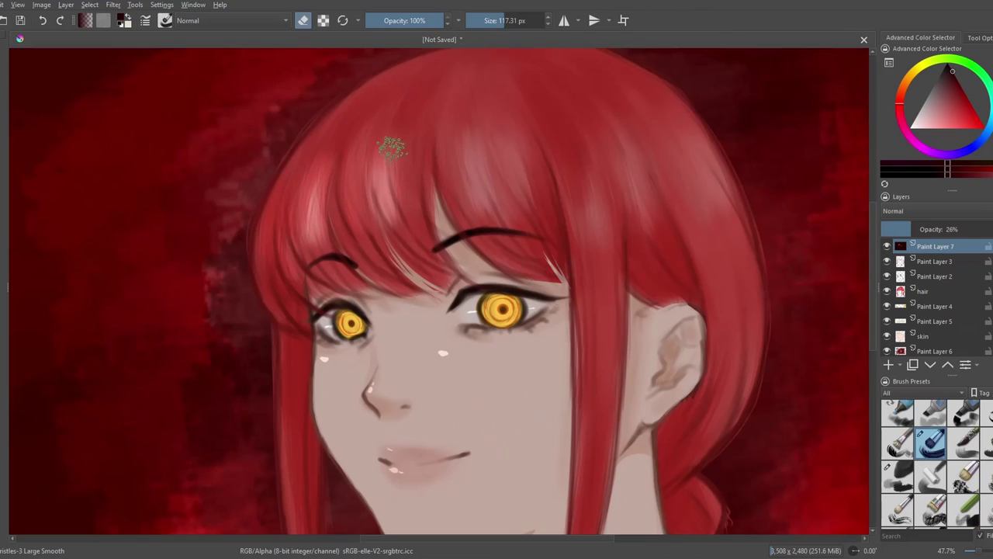
{"action": "left_click_drag", "start_coordinate": [686, 159], "coordinate": [395, 238]}
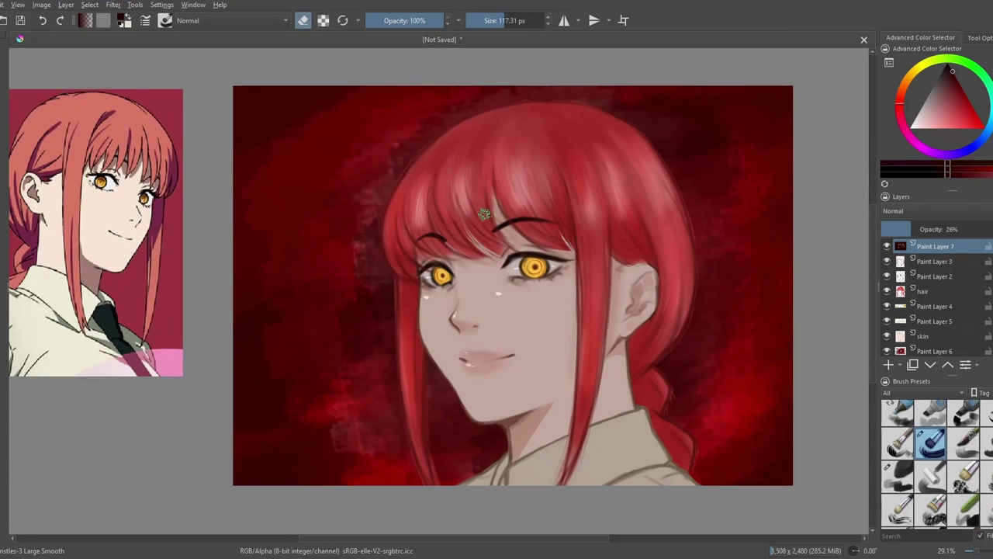
{"action": "left_click_drag", "start_coordinate": [483, 213], "coordinate": [567, 417]}
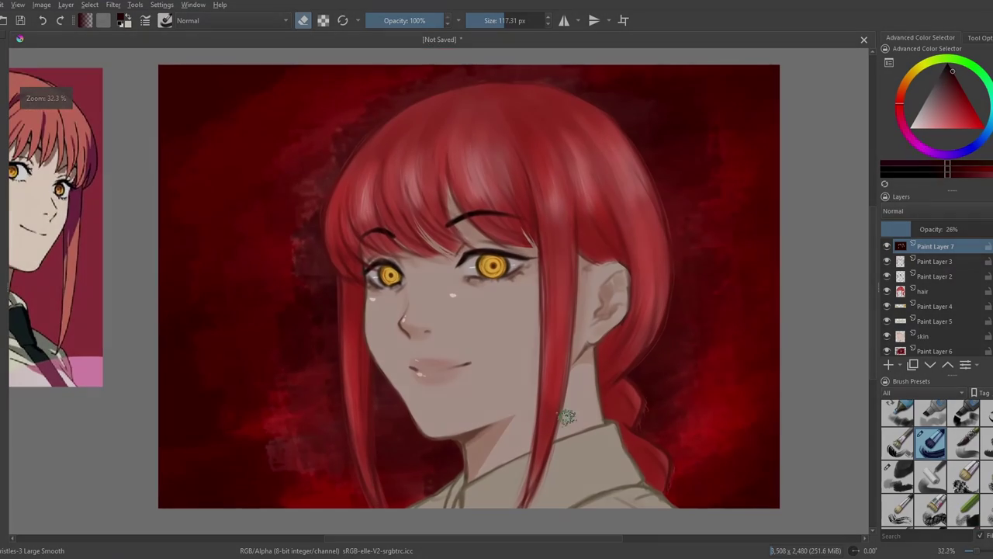